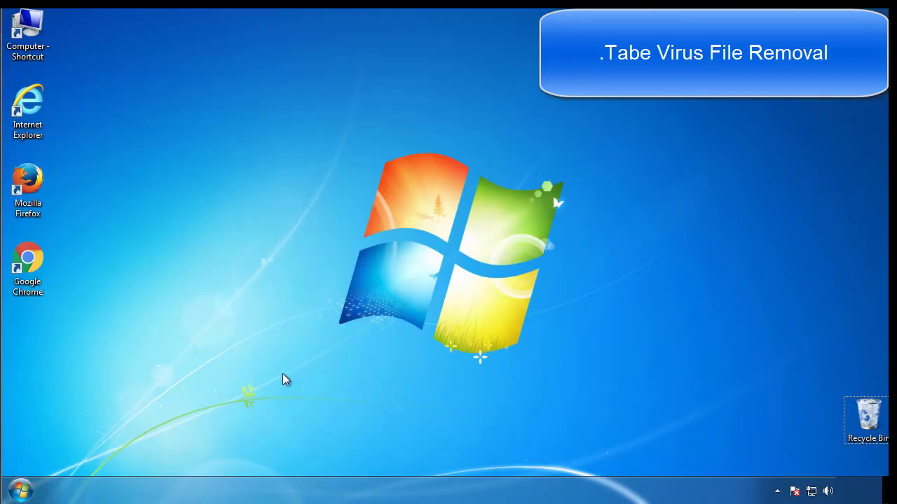
# Launch System Configuration by searching msconfig from the Start menu.
pyautogui.click(30, 491)
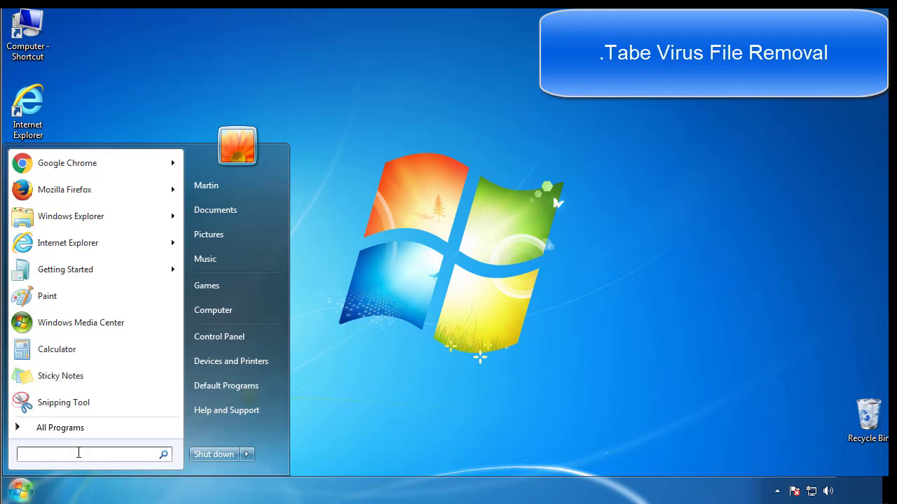
pyautogui.write('msconfig')
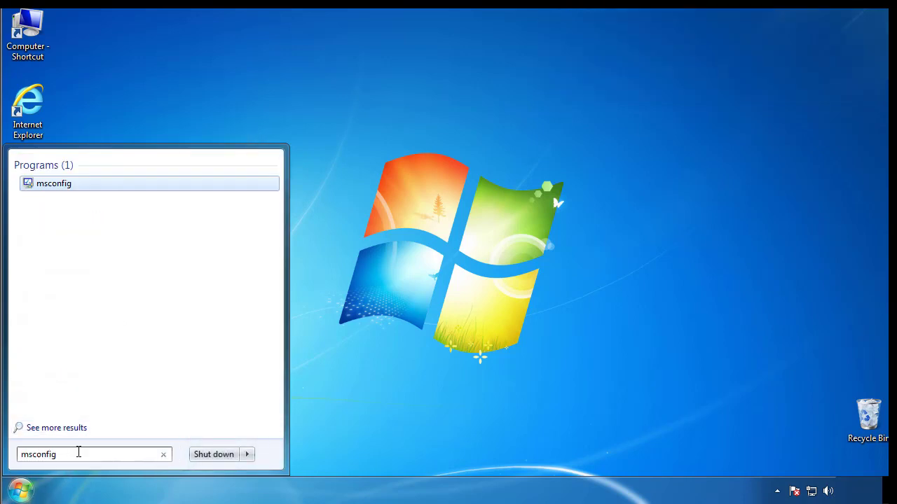
pyautogui.press('Return')
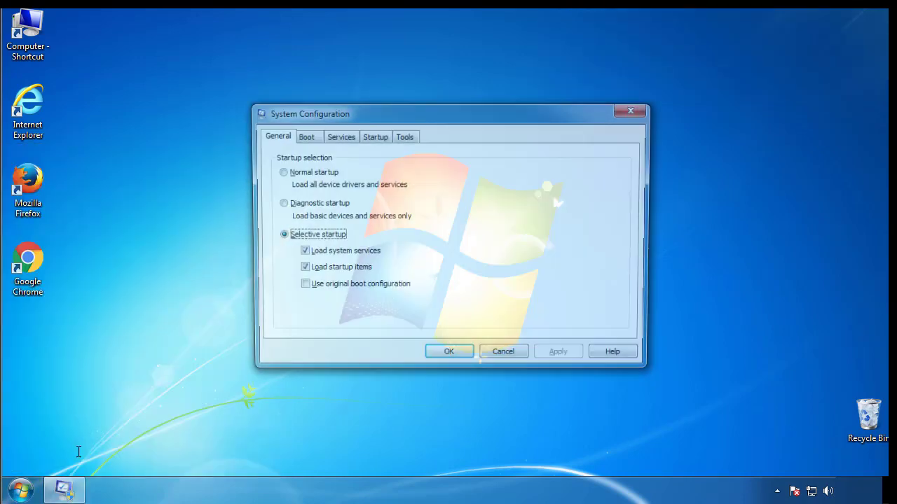
# Enable Minimal Safe boot on the Boot tab, apply it, and restart Windows.
pyautogui.click(303, 136)
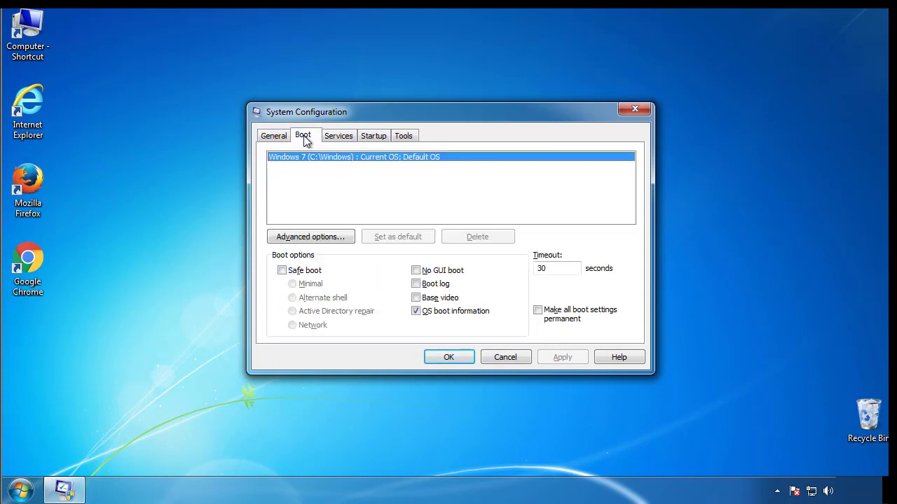
pyautogui.click(282, 270)
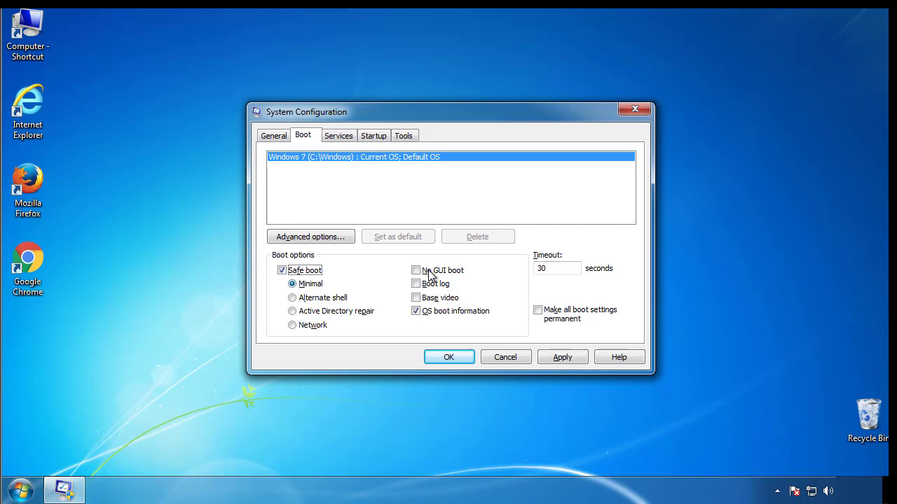
pyautogui.click(457, 359)
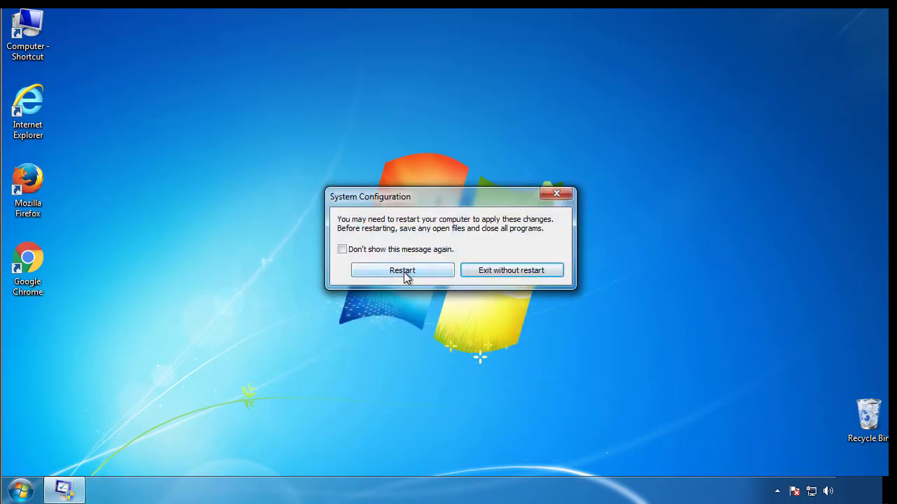
pyautogui.click(405, 273)
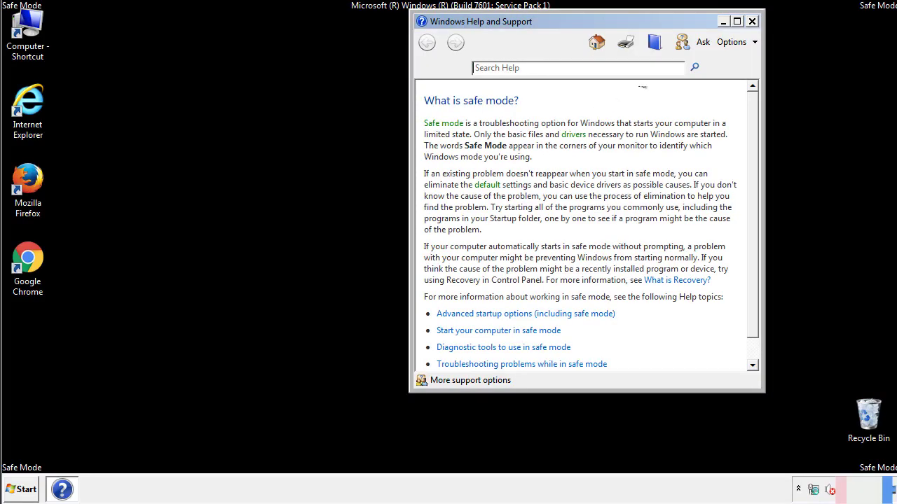
# Close Help and Support, keep Folder Options showing hidden files, folders and drives, then close Control Panel.
pyautogui.click(752, 21)
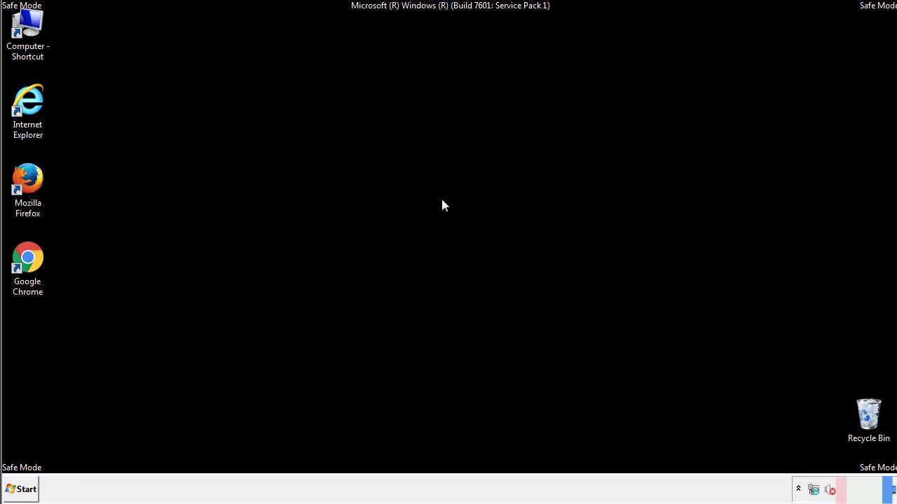
pyautogui.click(28, 489)
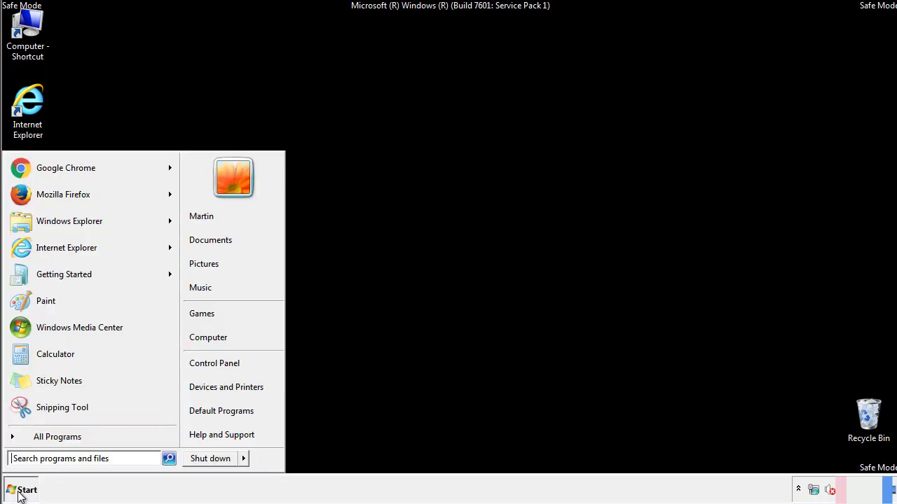
pyautogui.click(224, 362)
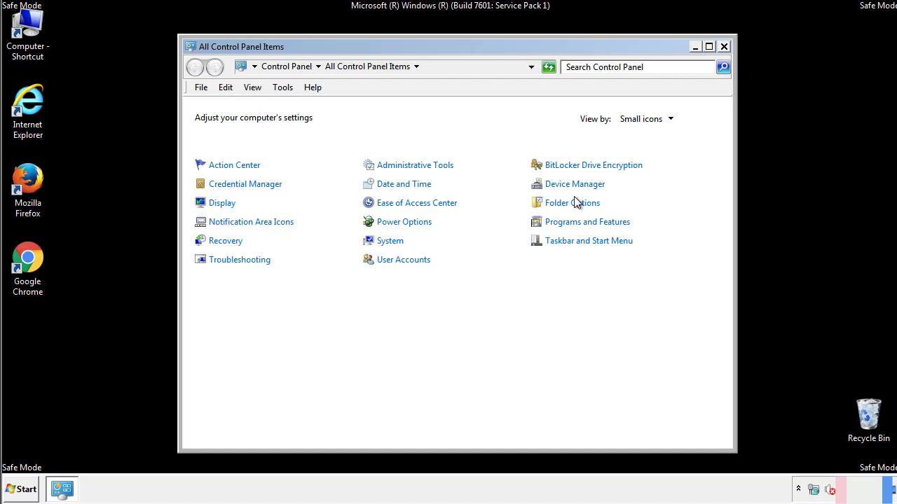
pyautogui.click(574, 203)
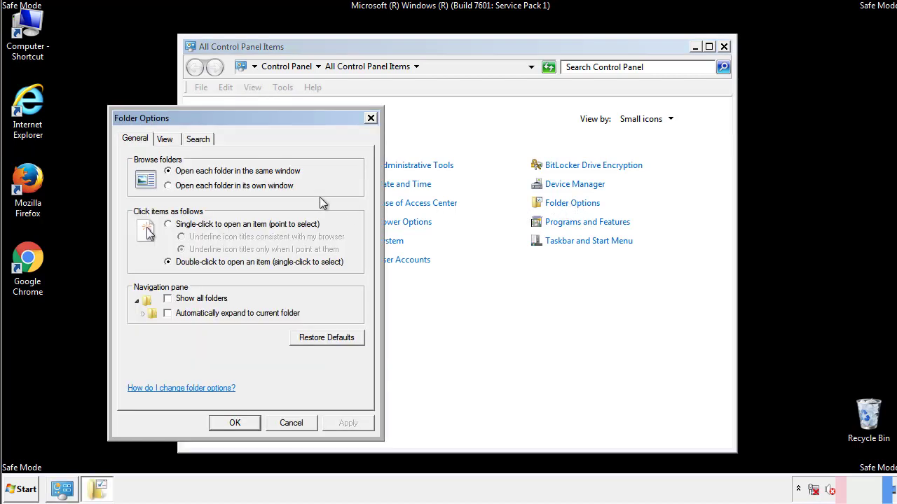
pyautogui.click(166, 141)
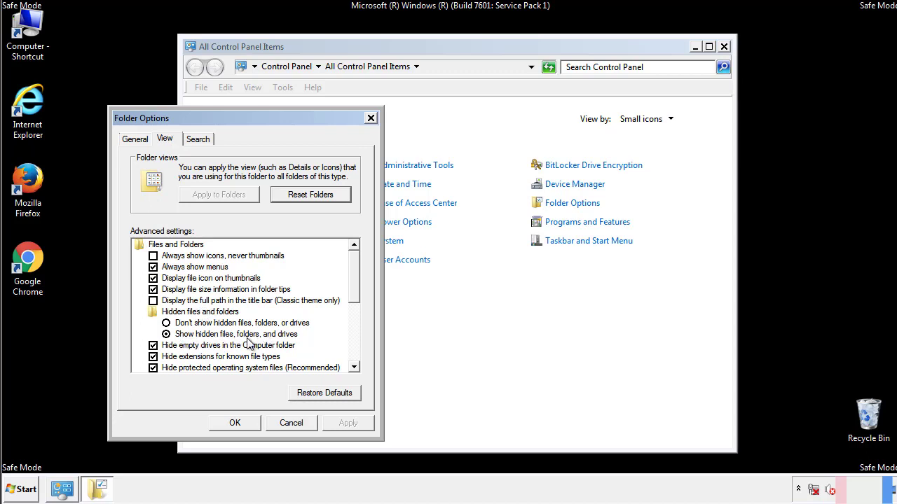
pyautogui.click(242, 421)
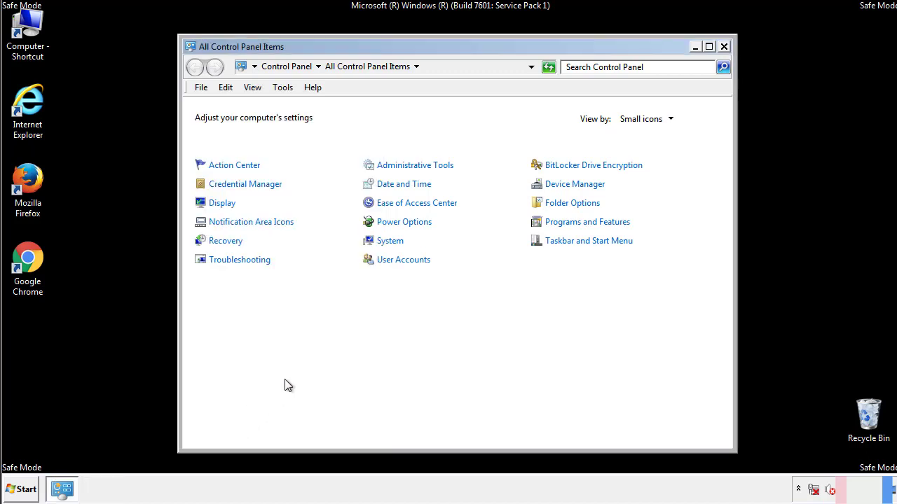
pyautogui.click(723, 46)
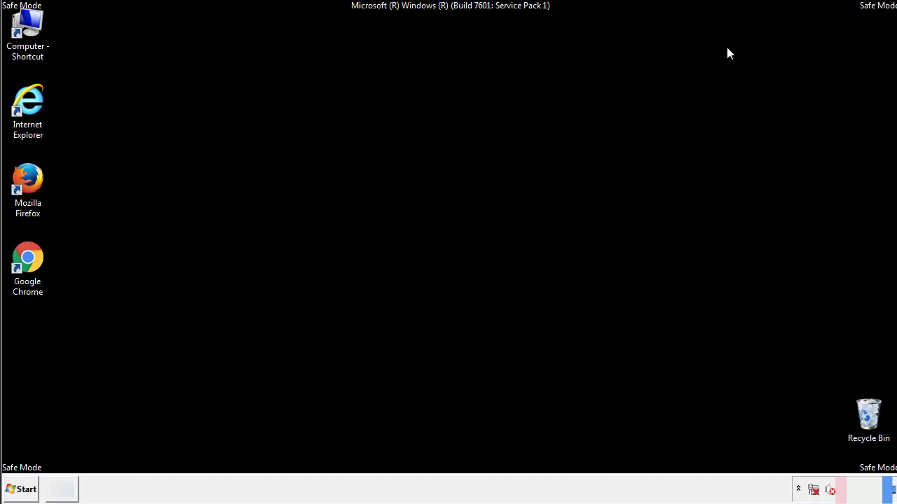
# Browse Computer to C:\Windows\System32\drivers\etc and open the hosts file.
pyautogui.doubleClick(28, 26)
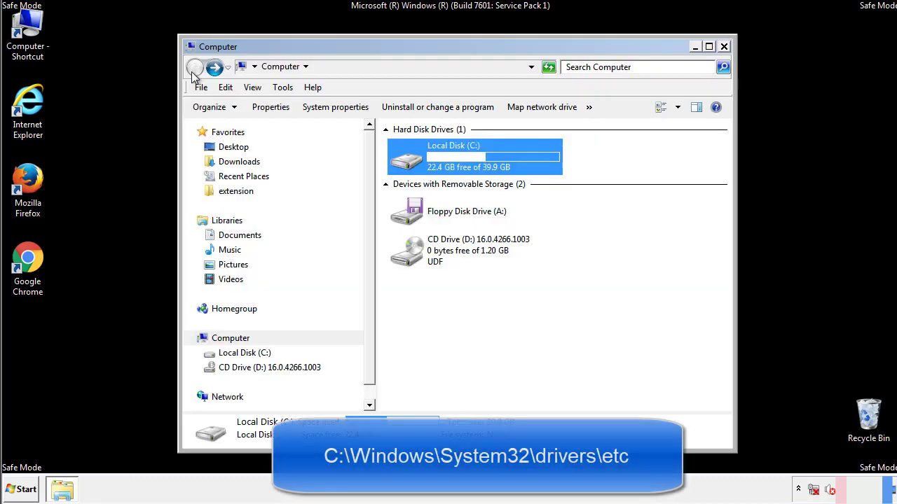
pyautogui.doubleClick(412, 164)
pyautogui.click(410, 257)
pyautogui.doubleClick(409, 258)
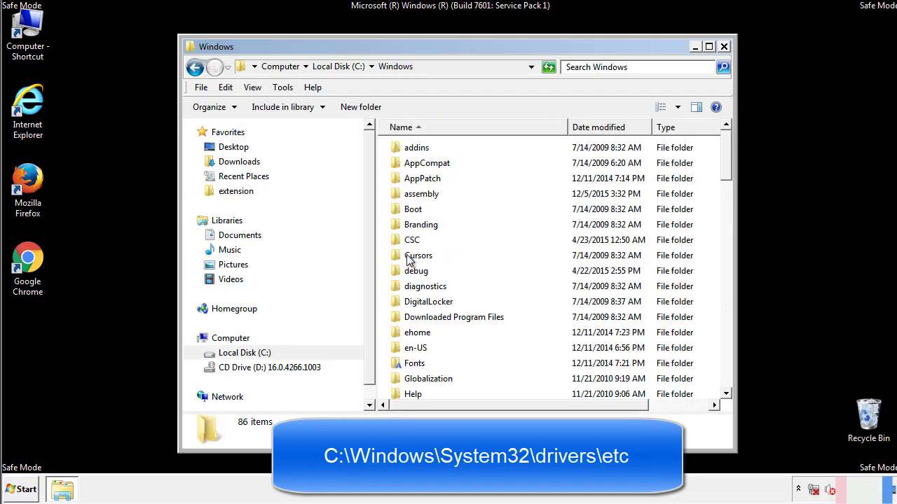
pyautogui.scroll(-2, 412, 312)
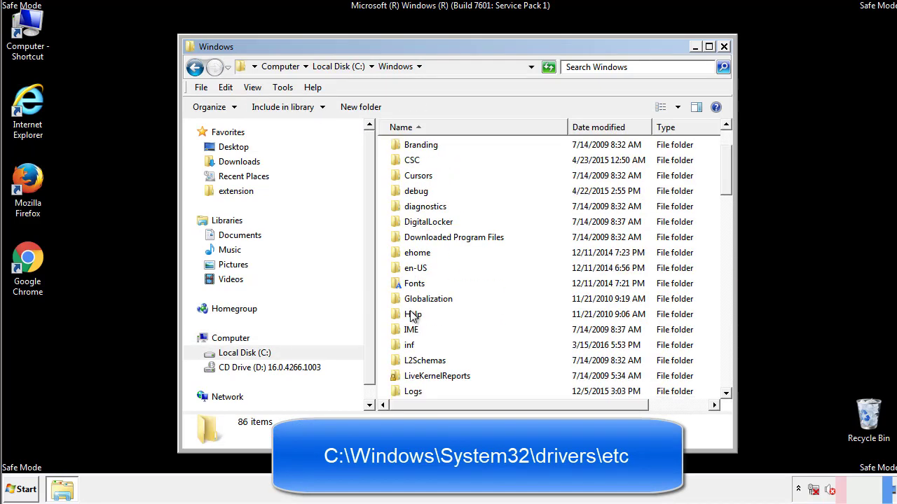
pyautogui.scroll(-7, 413, 317)
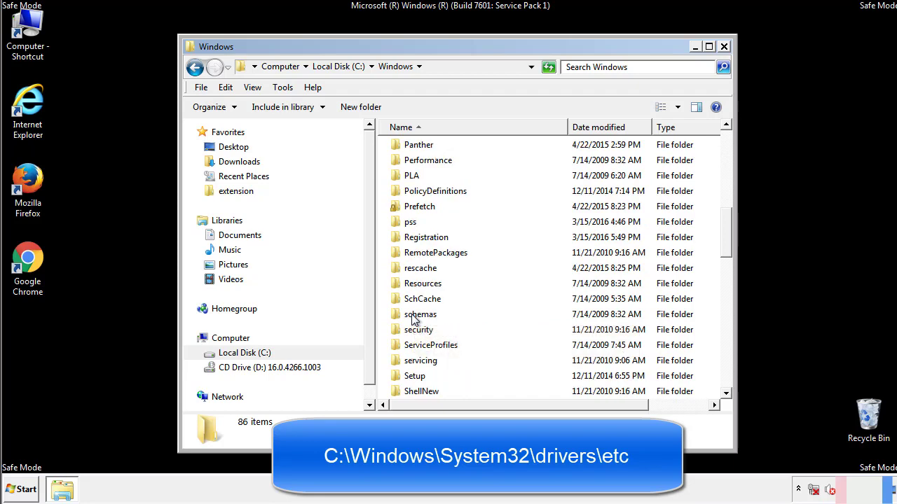
pyautogui.scroll(-2, 412, 317)
pyautogui.doubleClick(423, 362)
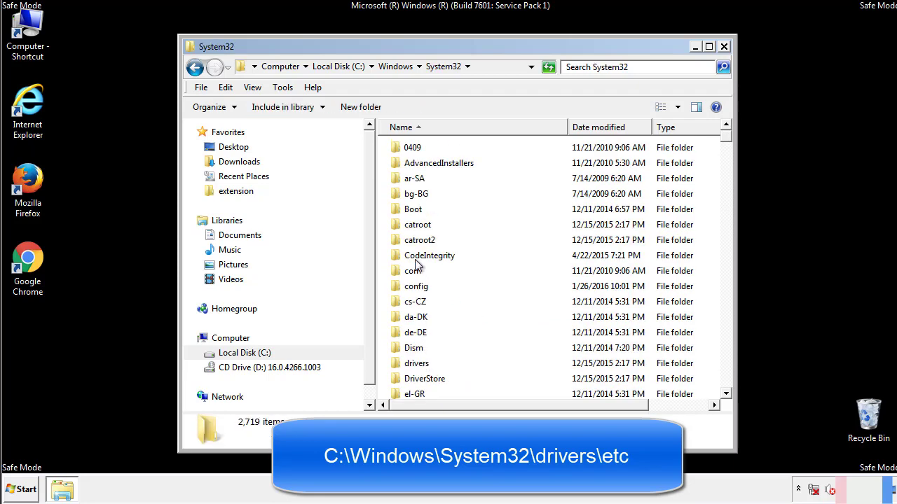
pyautogui.doubleClick(416, 365)
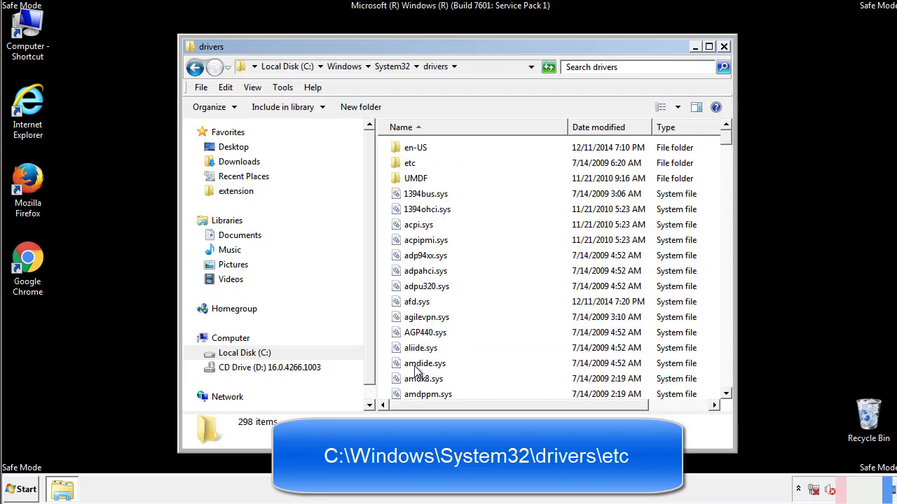
pyautogui.doubleClick(405, 164)
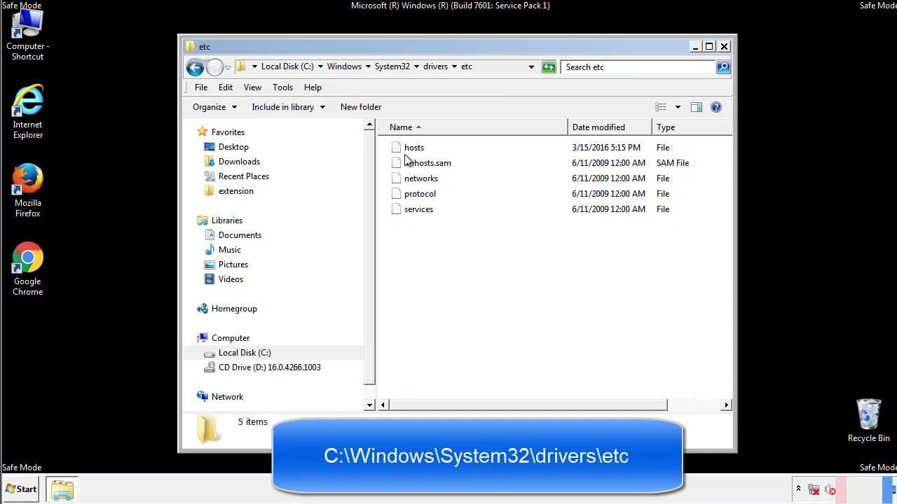
pyautogui.doubleClick(409, 151)
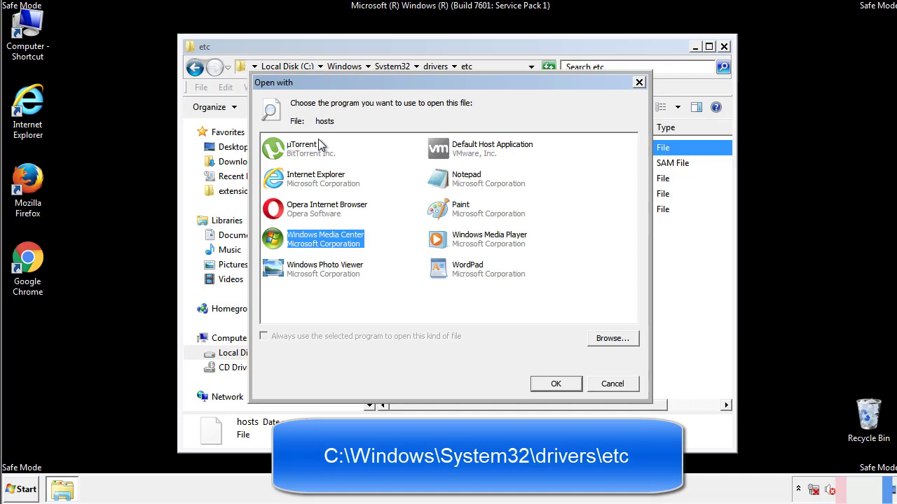
# Open the hosts file in Notepad and bring it fully on screen.
pyautogui.click(454, 183)
pyautogui.click(555, 384)
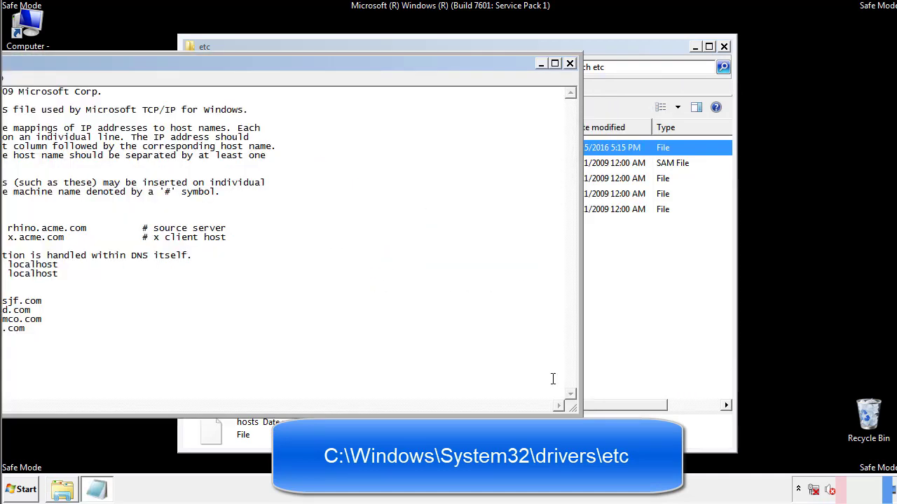
pyautogui.moveTo(366, 63); pyautogui.dragTo(570, 77)
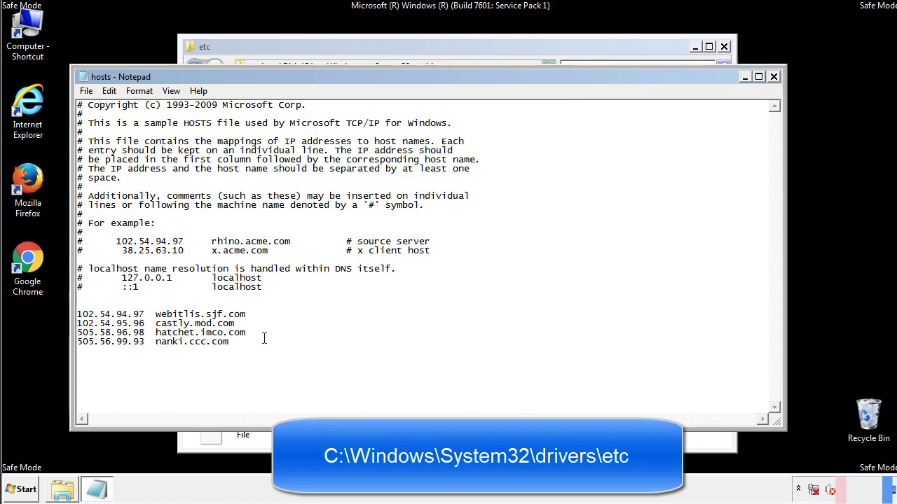
# Delete the four custom host entries, save hosts, and close the etc window.
pyautogui.moveTo(249, 343); pyautogui.dragTo(77, 313)
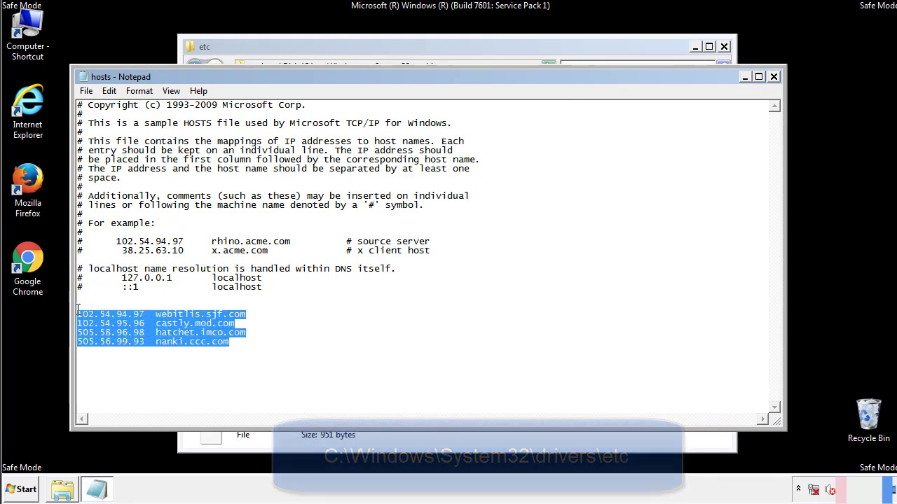
pyautogui.press('Delete')
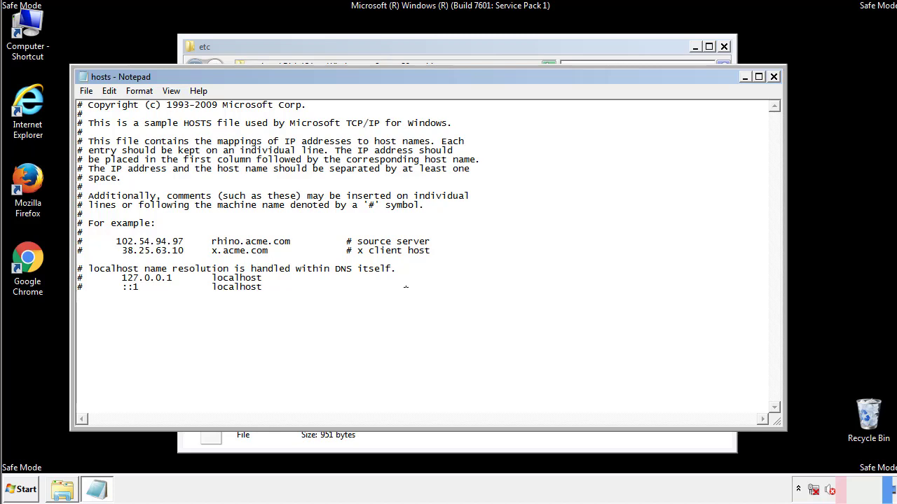
pyautogui.click(773, 78)
pyautogui.click(395, 257)
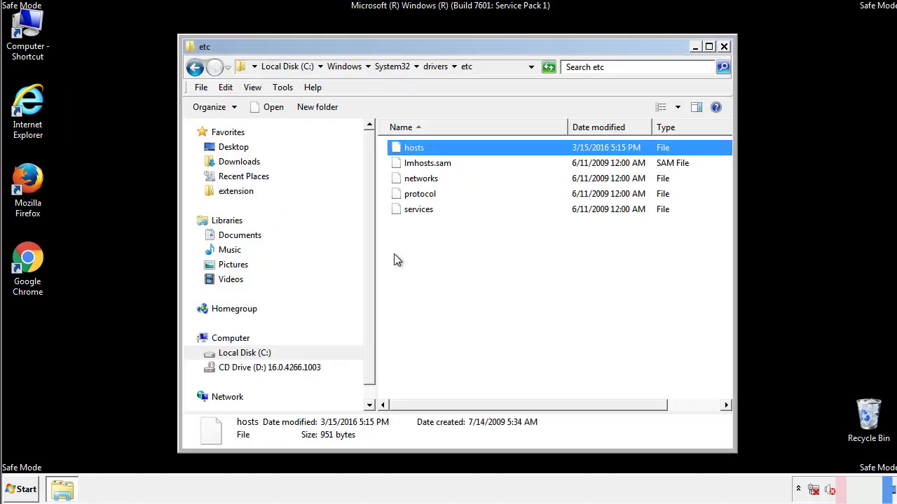
pyautogui.click(724, 47)
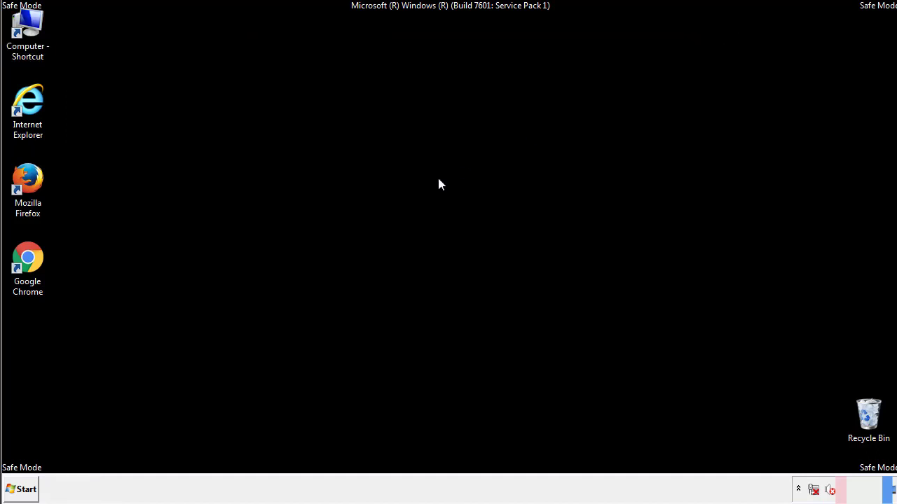
# Open the Startup folder from All Programs in an Explorer window.
pyautogui.click(23, 490)
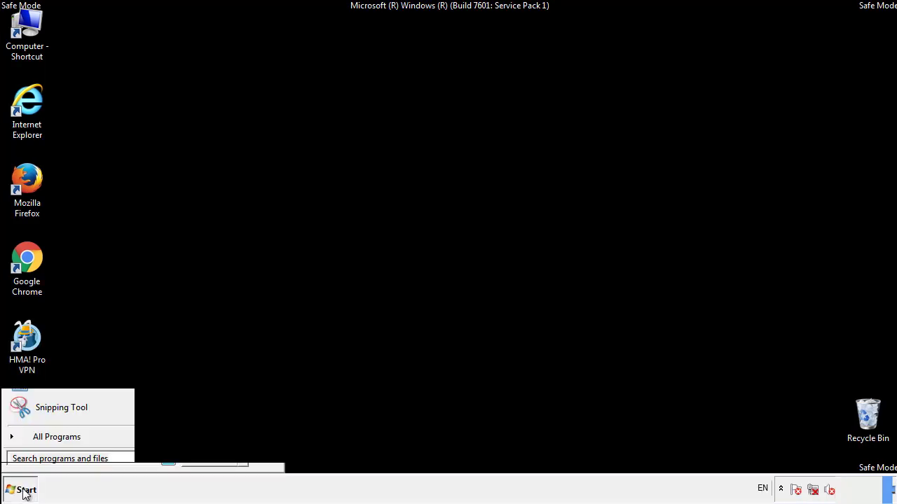
pyautogui.click(40, 442)
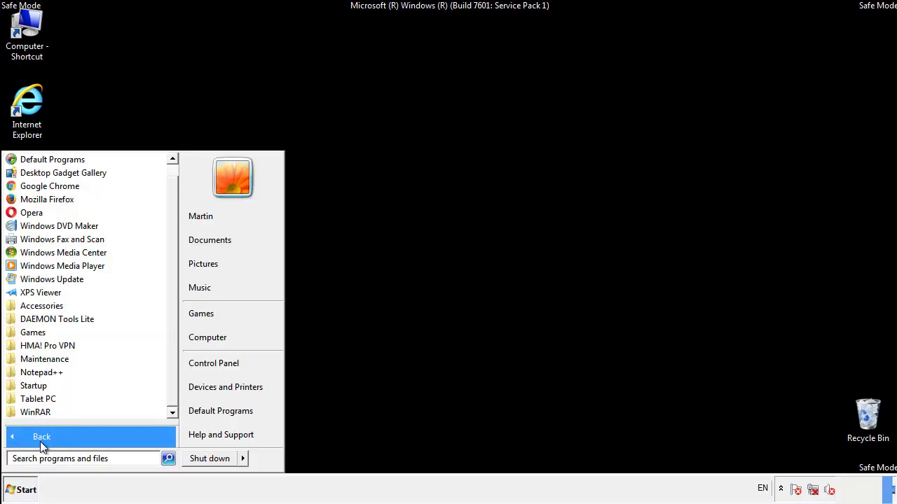
pyautogui.rightClick(39, 386)
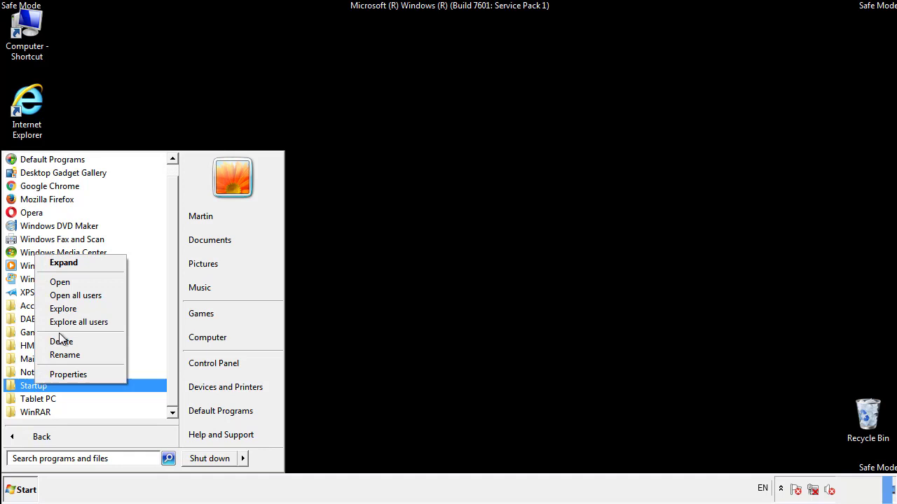
pyautogui.click(69, 282)
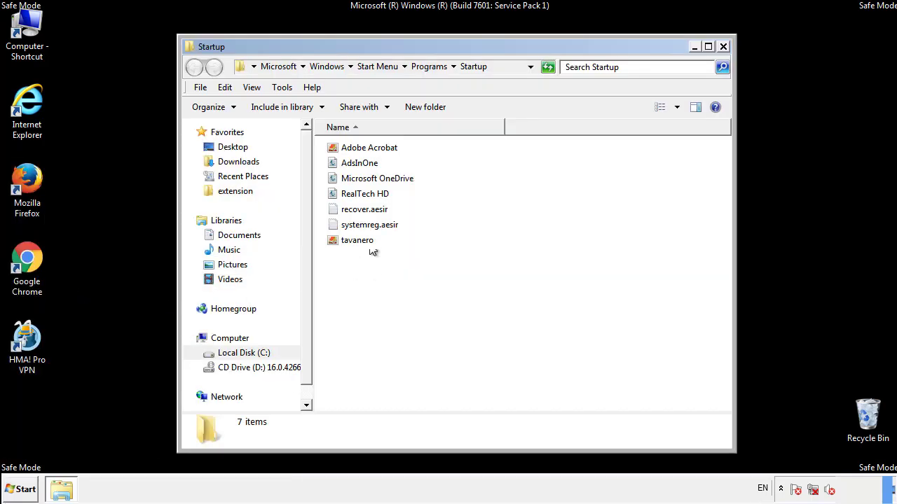
# Delete AdsInOne, recover.aesir, systemreg.aesir and tavanero from Startup, then search the Start menu for regedit.
pyautogui.click(365, 165)
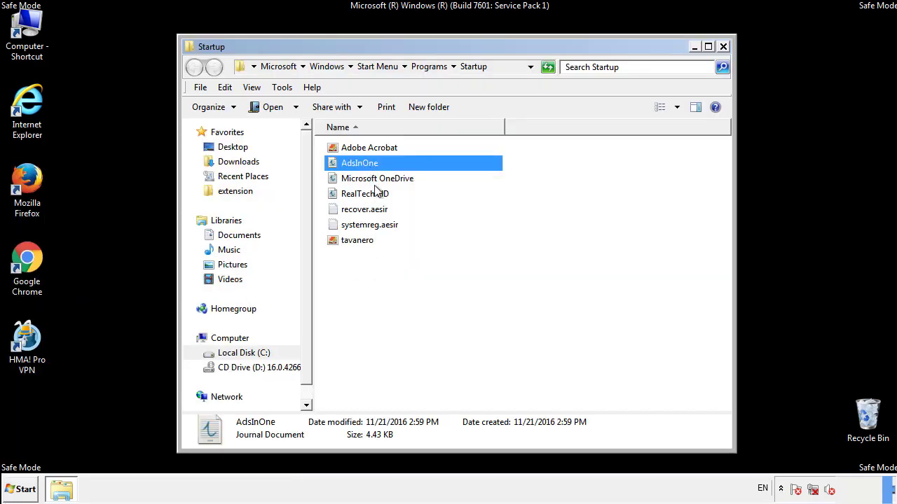
pyautogui.keyDown('ctrl'); pyautogui.click(372, 209); pyautogui.keyUp('ctrl')
pyautogui.keyDown('ctrl'); pyautogui.click(371, 225); pyautogui.keyUp('ctrl')
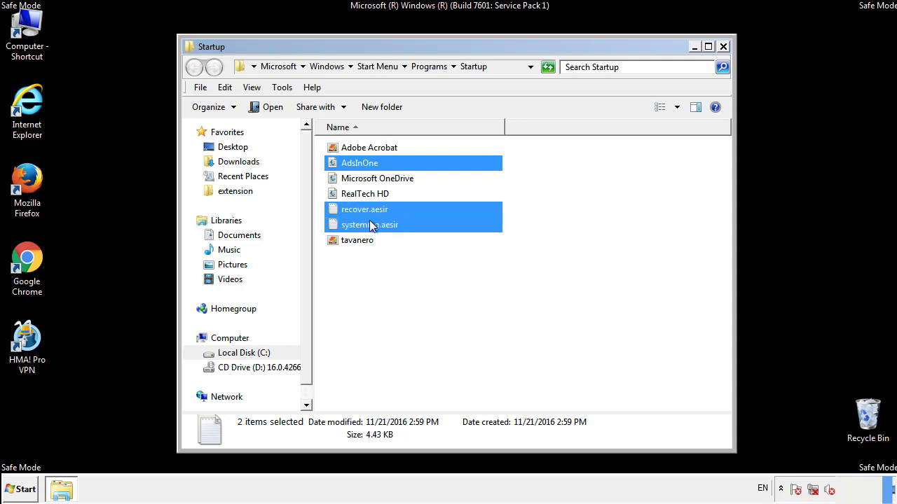
pyautogui.keyDown('ctrl'); pyautogui.click(358, 239); pyautogui.keyUp('ctrl')
pyautogui.rightClick(354, 240)
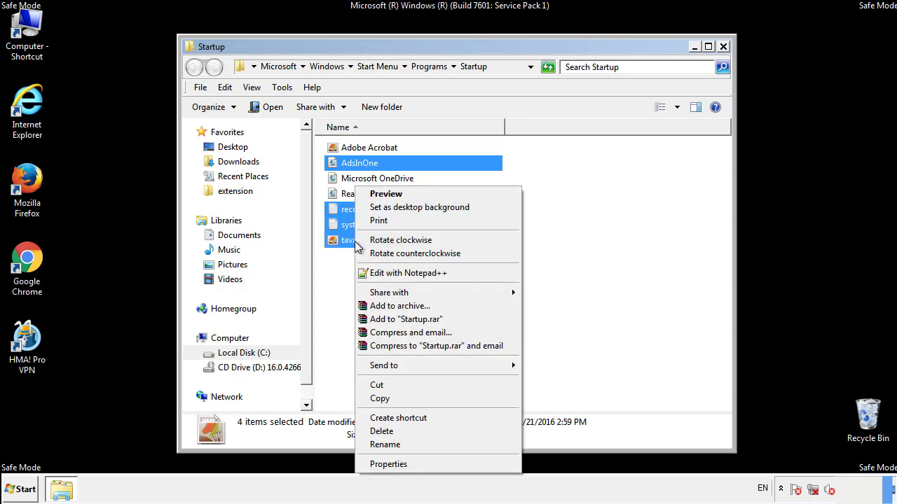
pyautogui.click(380, 431)
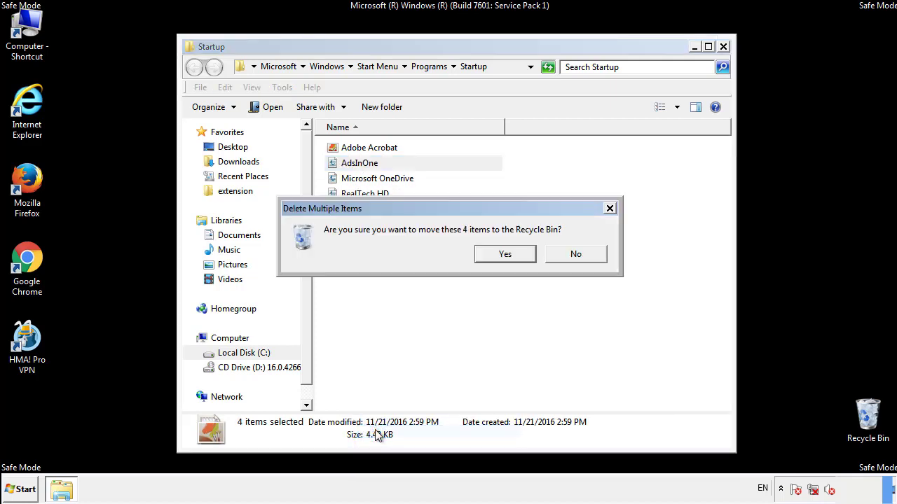
pyautogui.click(494, 255)
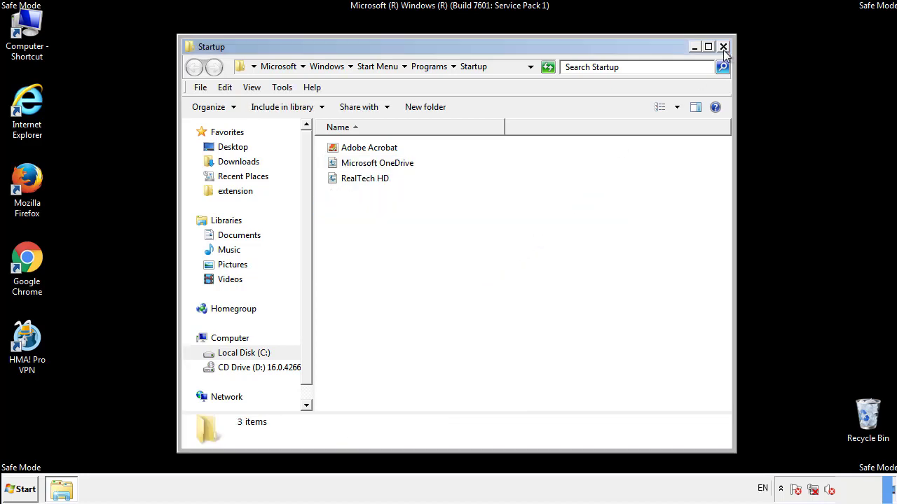
pyautogui.click(723, 47)
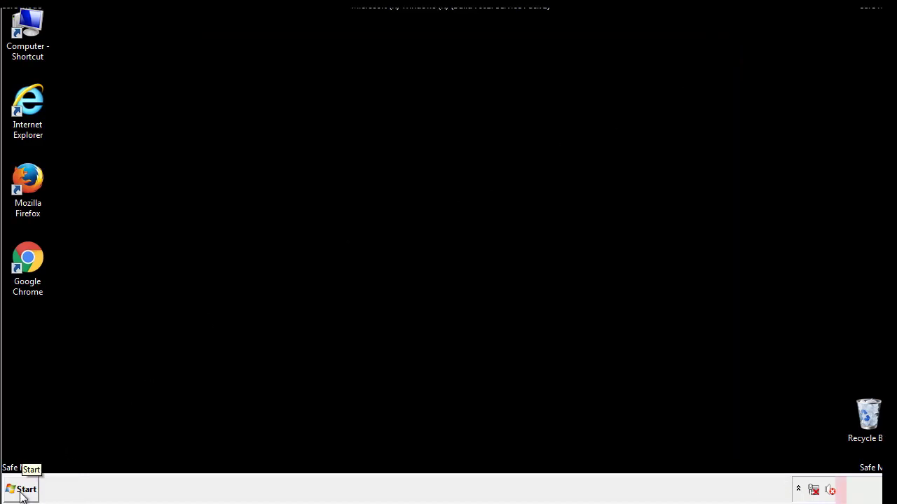
pyautogui.click(21, 490)
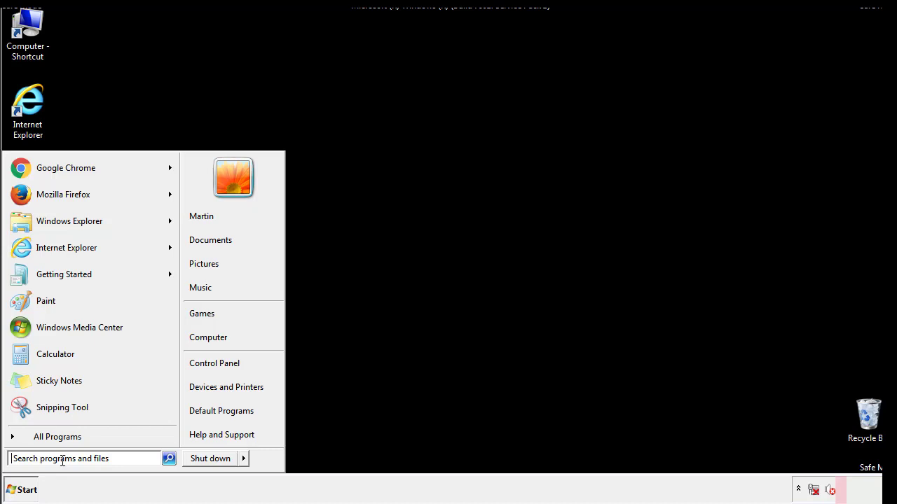
pyautogui.write('reged')
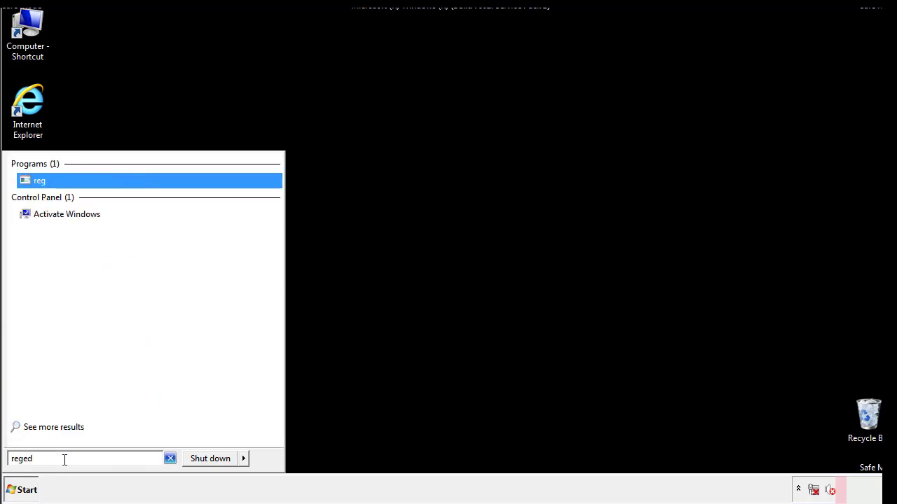
pyautogui.write('it')
# Launch Registry Editor and expand HKEY_LOCAL_MACHINE\SOFTWARE\Microsoft\Windows\CurrentVersion.
pyautogui.press('Return')
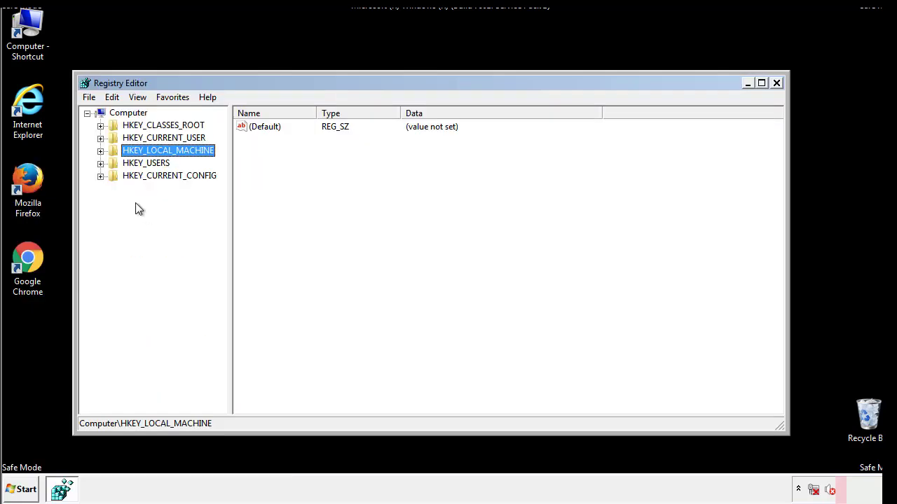
pyautogui.click(100, 151)
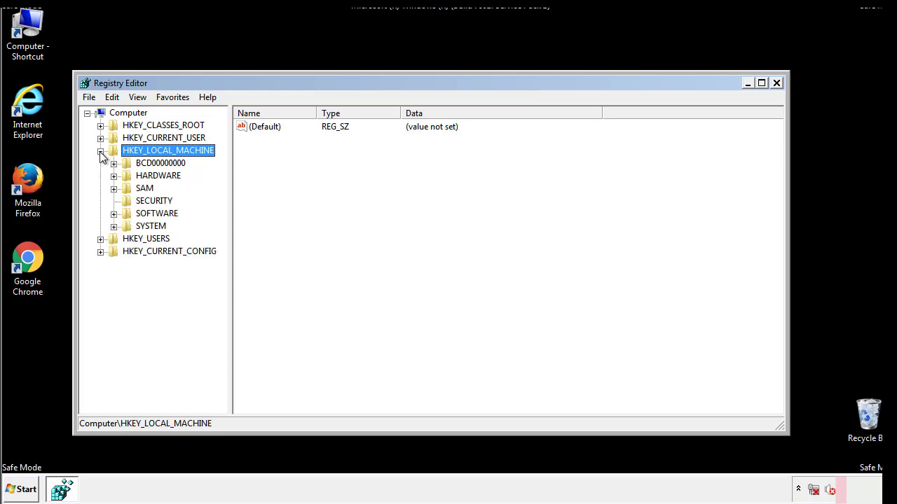
pyautogui.click(113, 214)
pyautogui.moveTo(221, 207); pyautogui.dragTo(222, 232)
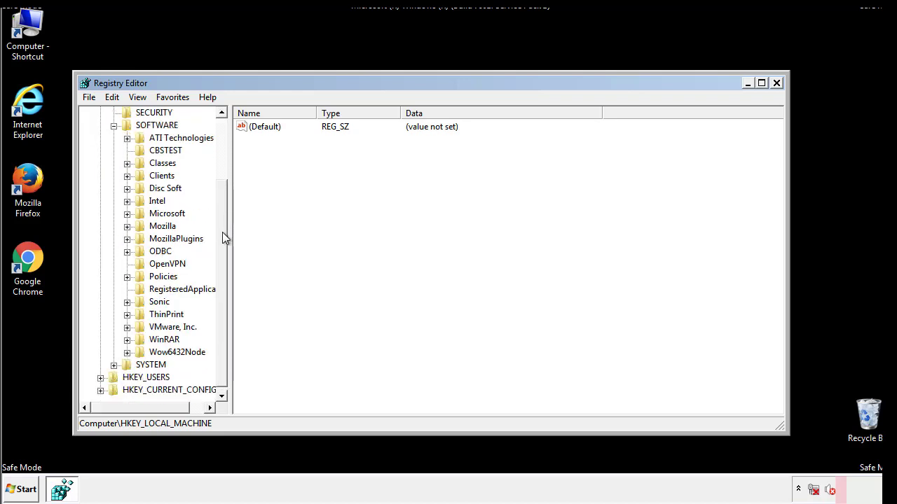
pyautogui.click(127, 215)
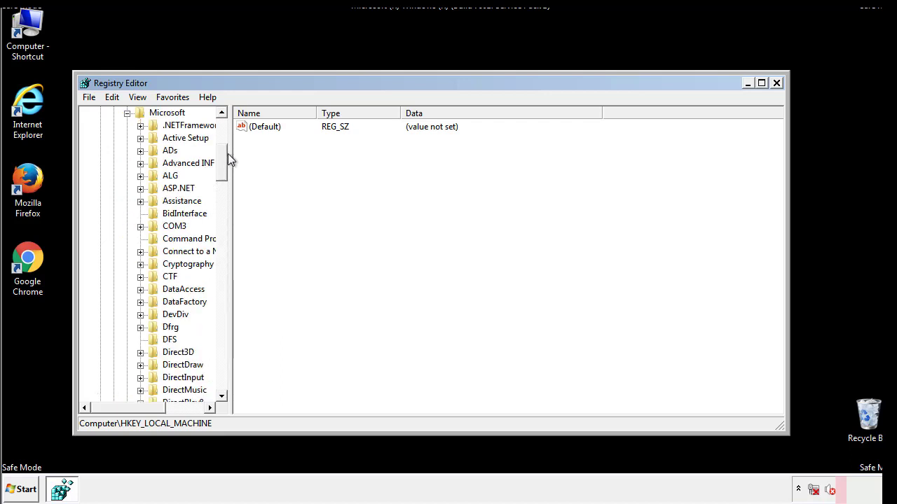
pyautogui.moveTo(221, 172); pyautogui.dragTo(222, 362)
pyautogui.click(141, 215)
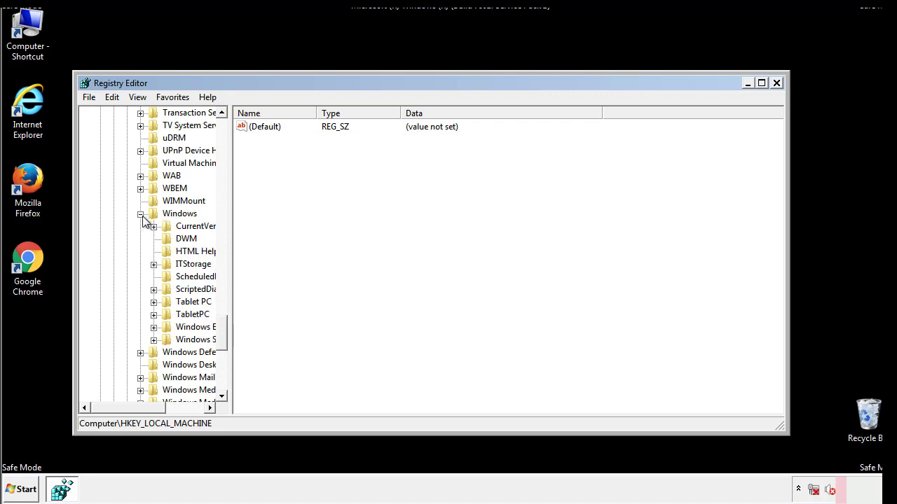
pyautogui.moveTo(123, 407); pyautogui.dragTo(143, 411)
pyautogui.click(117, 227)
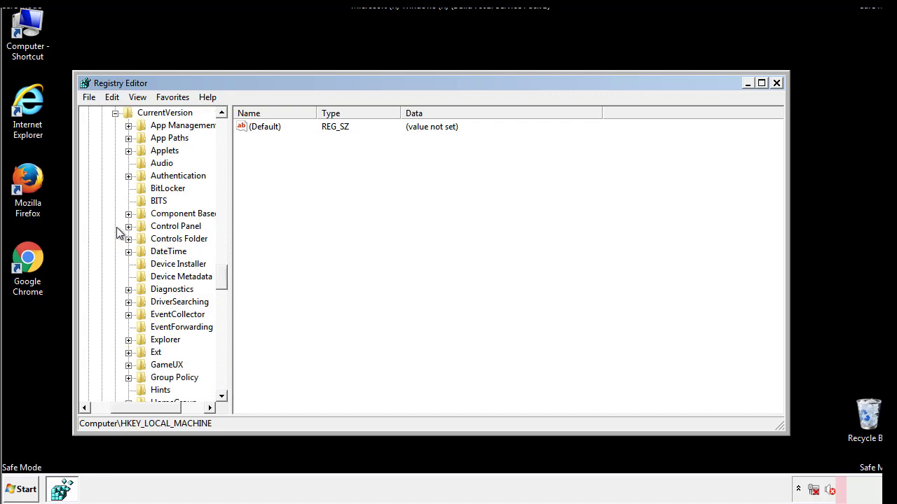
pyautogui.moveTo(227, 277); pyautogui.dragTo(222, 324)
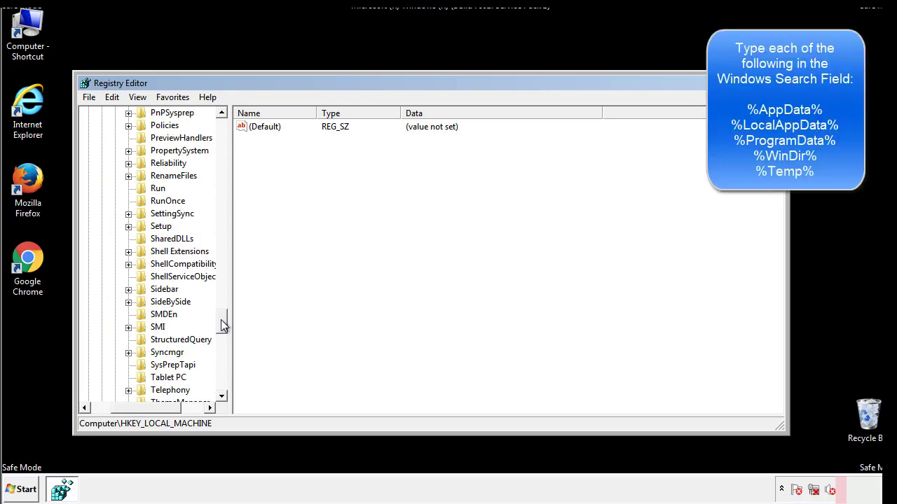
# Delete the tappi.loc value from the HKLM Run key, leaving (Default) and VMware.
pyautogui.click(146, 189)
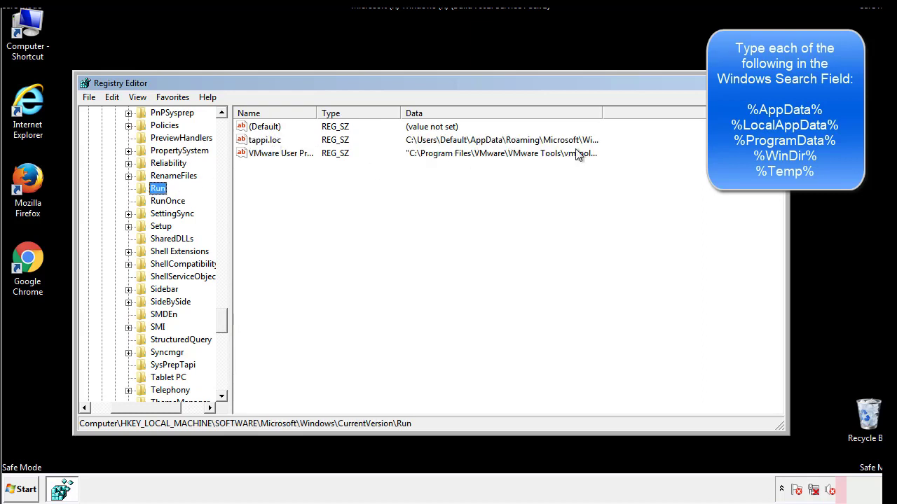
pyautogui.click(265, 143)
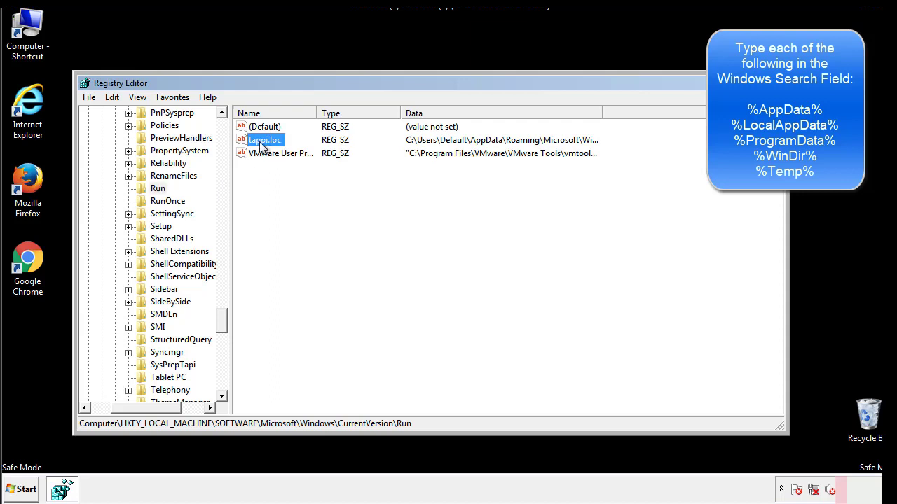
pyautogui.rightClick(260, 141)
pyautogui.click(281, 183)
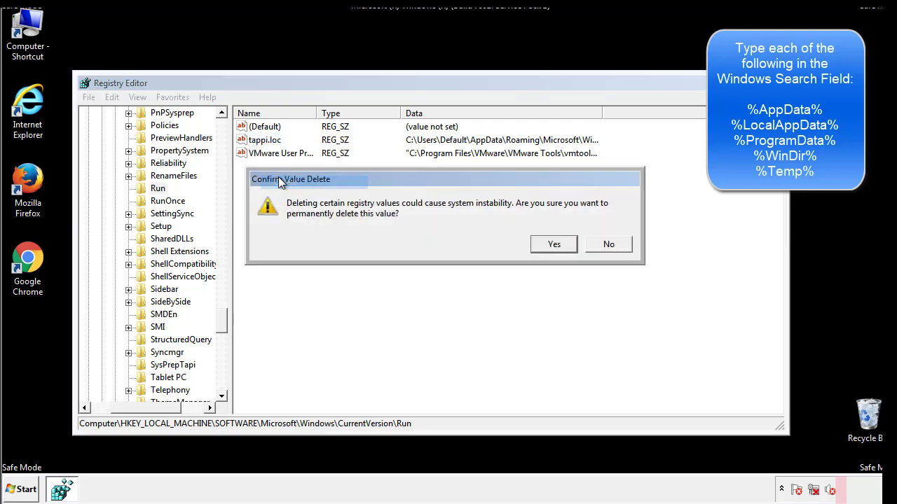
pyautogui.click(546, 246)
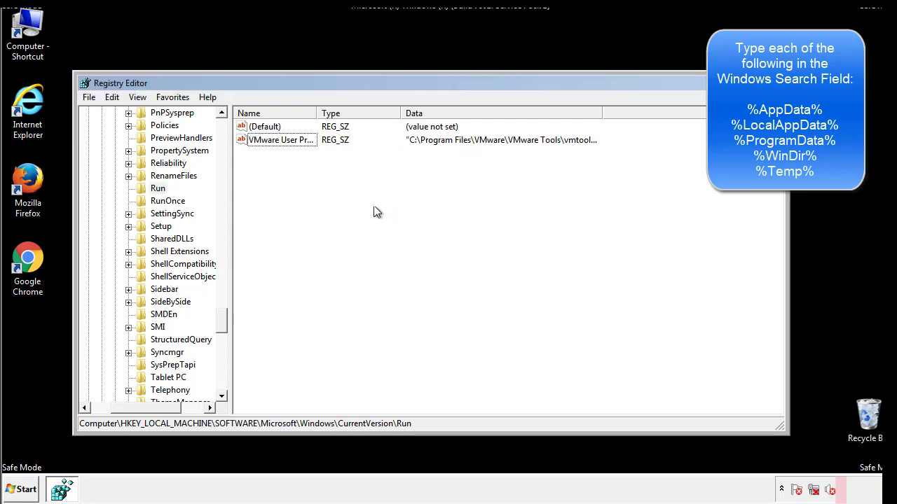
pyautogui.scroll(-1, 221, 327)
pyautogui.moveTo(221, 327); pyautogui.dragTo(225, 381)
pyautogui.moveTo(151, 410); pyautogui.dragTo(113, 414)
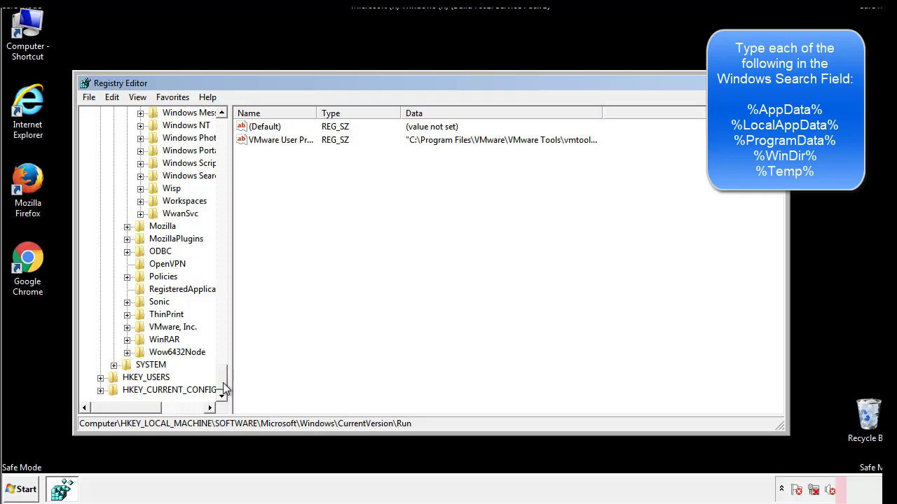
pyautogui.moveTo(223, 381); pyautogui.dragTo(228, 133)
# Collapse HKLM and expand HKEY_CURRENT_USER\Software\Microsoft\Windows\CurrentVersion.
pyautogui.click(100, 151)
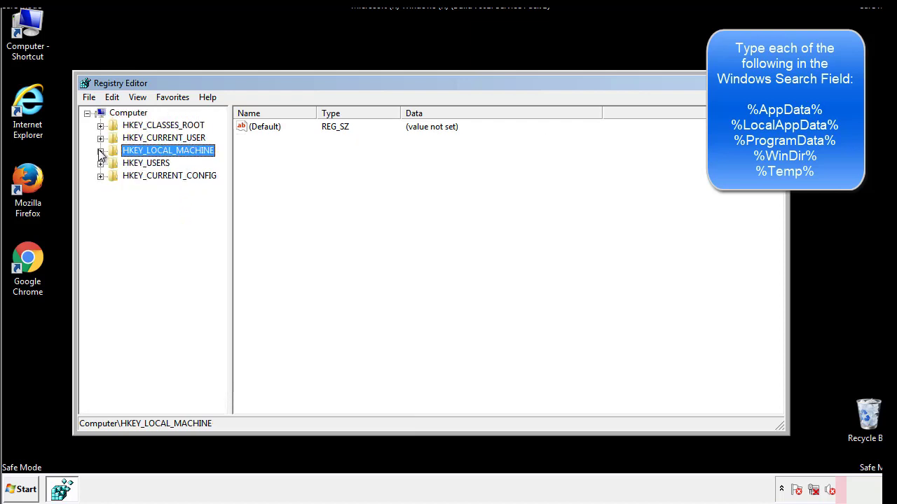
pyautogui.click(101, 138)
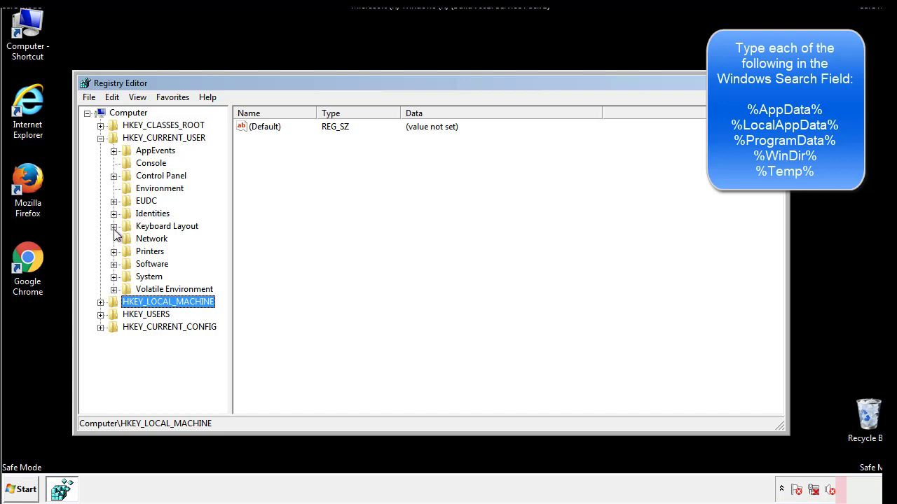
pyautogui.click(114, 264)
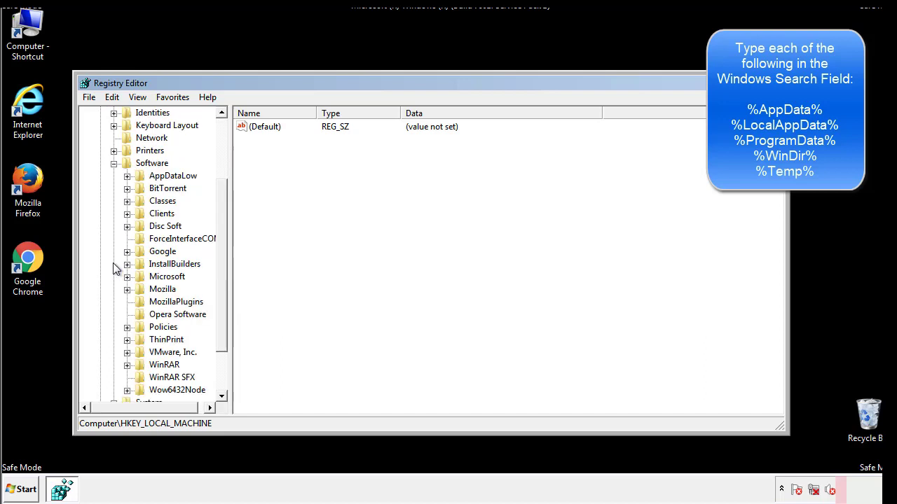
pyautogui.moveTo(220, 255); pyautogui.dragTo(220, 267)
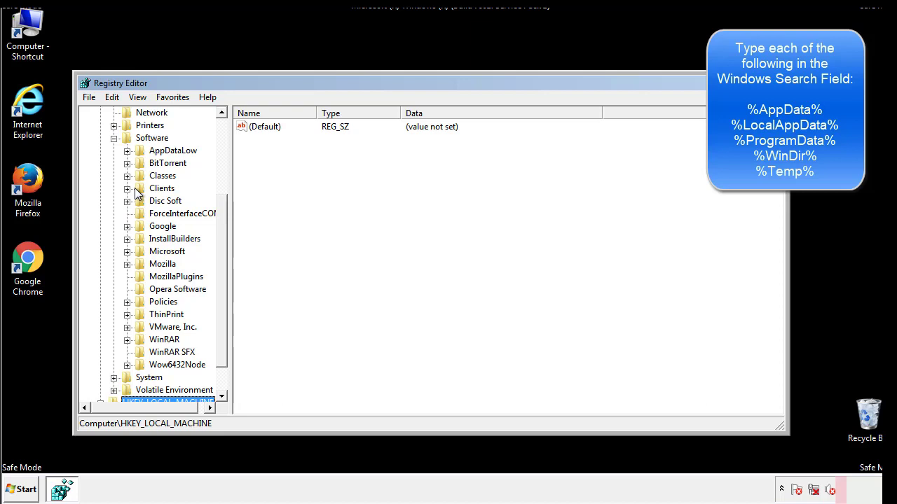
pyautogui.click(127, 252)
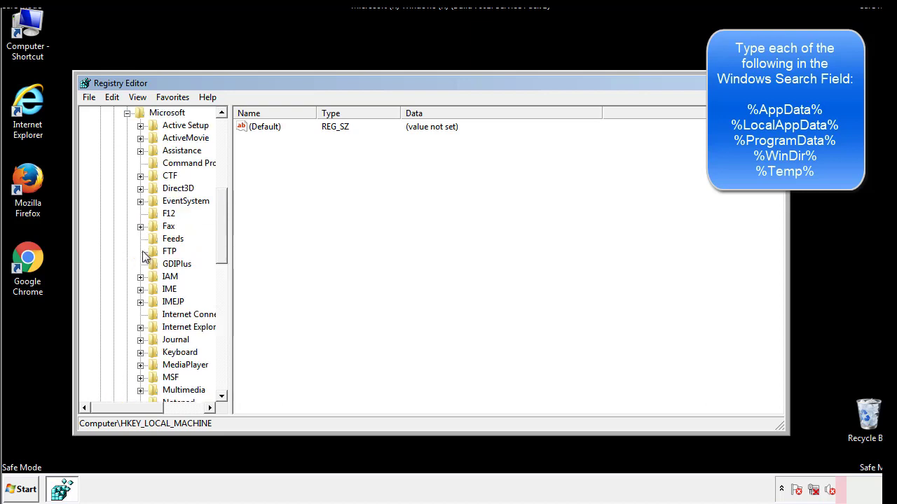
pyautogui.moveTo(220, 205); pyautogui.dragTo(222, 297)
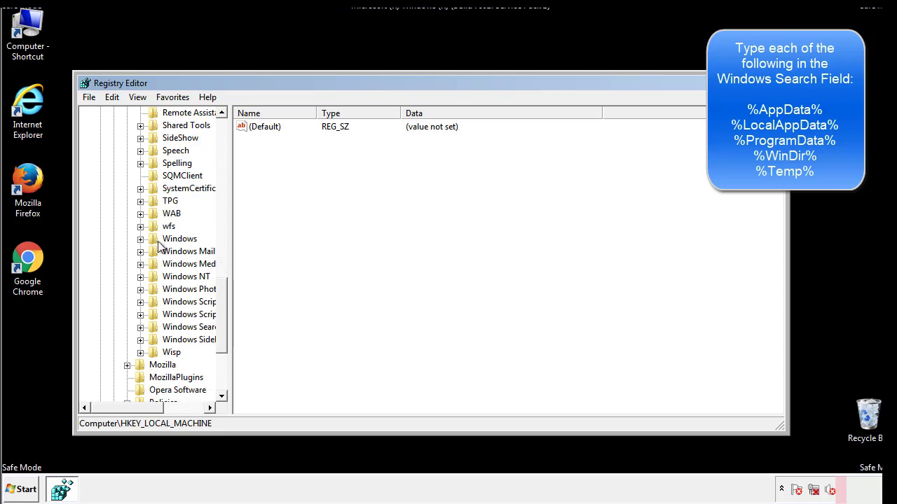
pyautogui.click(140, 238)
pyautogui.click(154, 253)
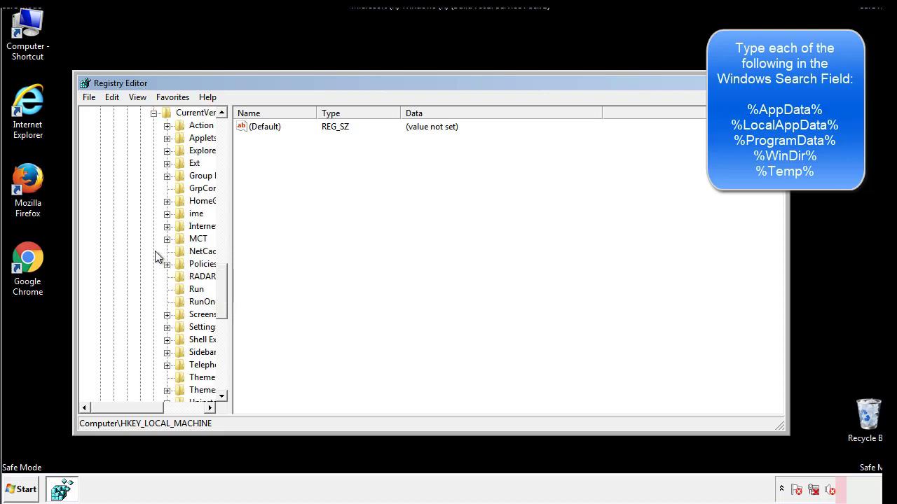
pyautogui.moveTo(135, 411); pyautogui.dragTo(158, 407)
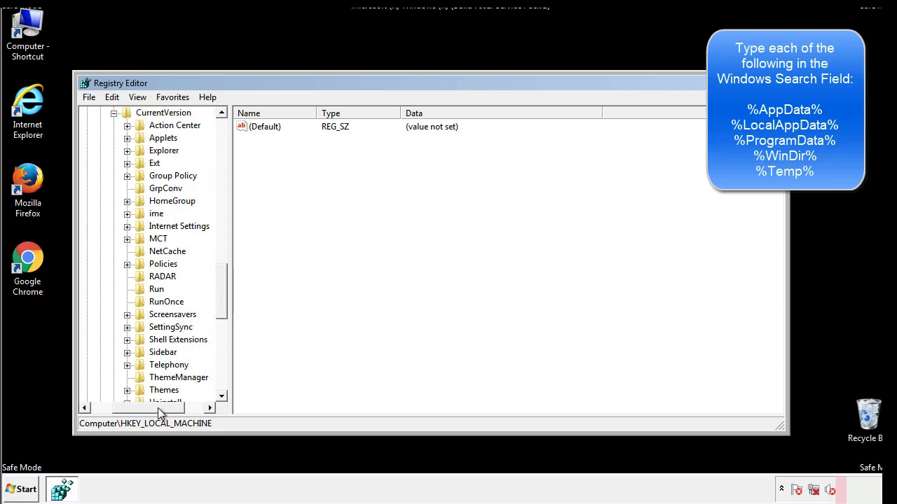
# View the HKCU Run key's values, showing only (Default) and DAEMON Tools Lite.
pyautogui.click(152, 289)
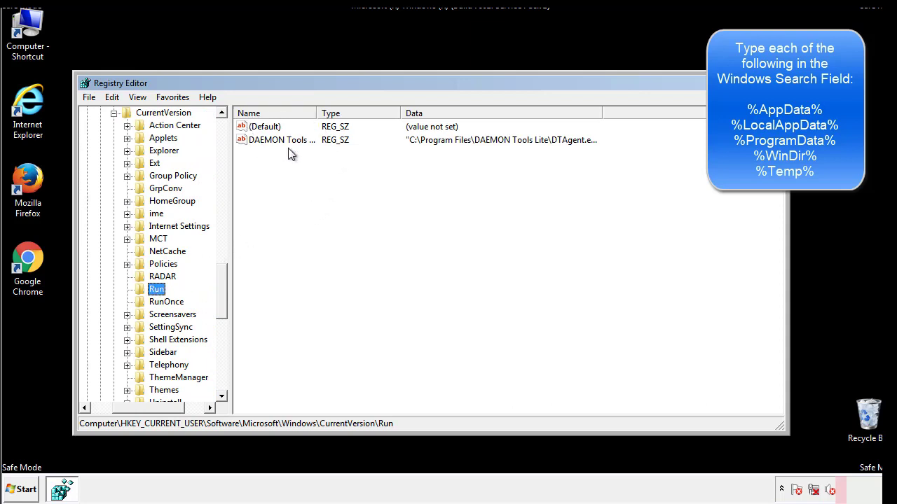
pyautogui.click(382, 164)
pyautogui.moveTo(148, 406); pyautogui.dragTo(135, 405)
pyautogui.moveTo(227, 304); pyautogui.dragTo(221, 292)
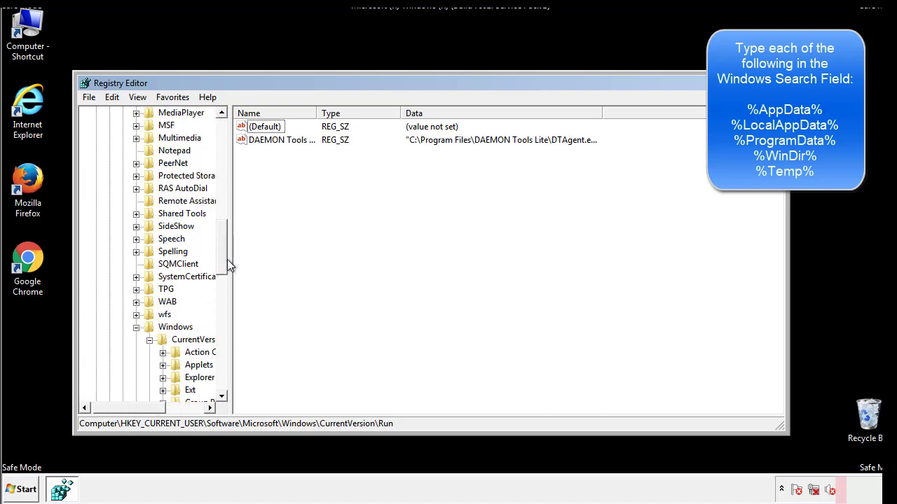
# Collapse the Windows key and search the registry for %temp%.
pyautogui.click(136, 328)
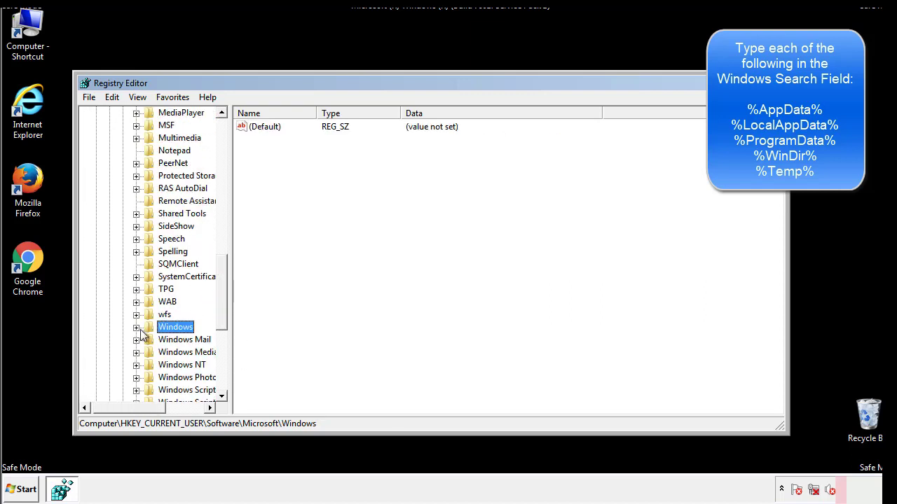
pyautogui.moveTo(225, 312); pyautogui.dragTo(226, 173)
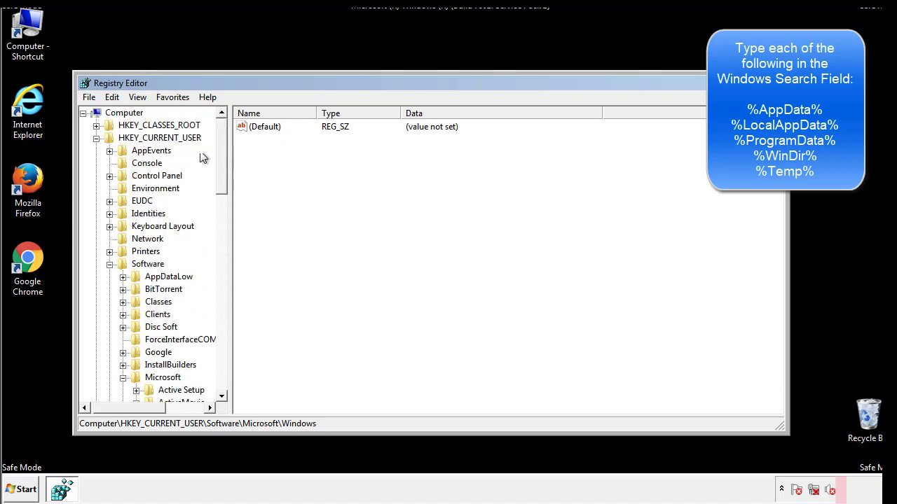
pyautogui.click(112, 97)
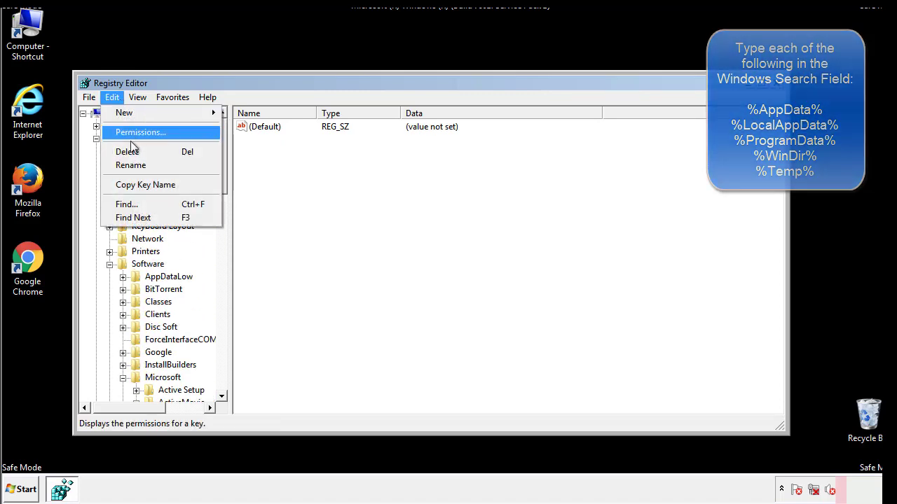
pyautogui.click(129, 203)
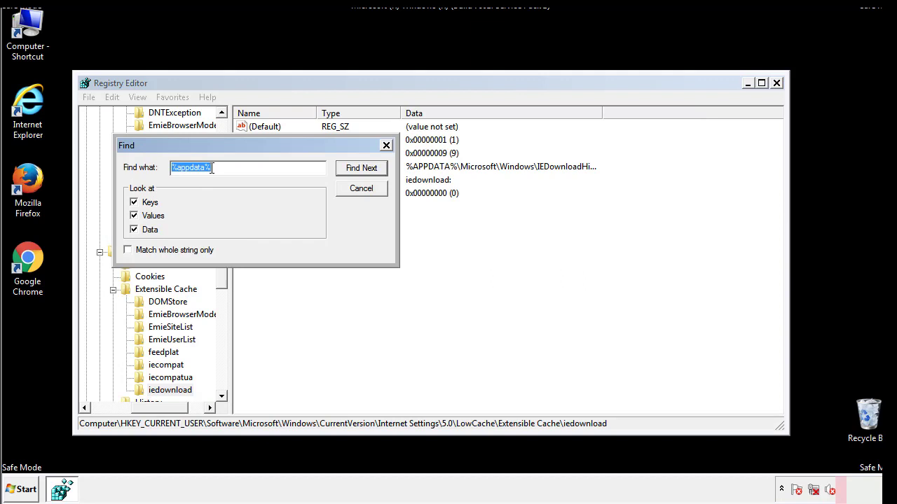
pyautogui.write('%temp%')
pyautogui.press('Return')
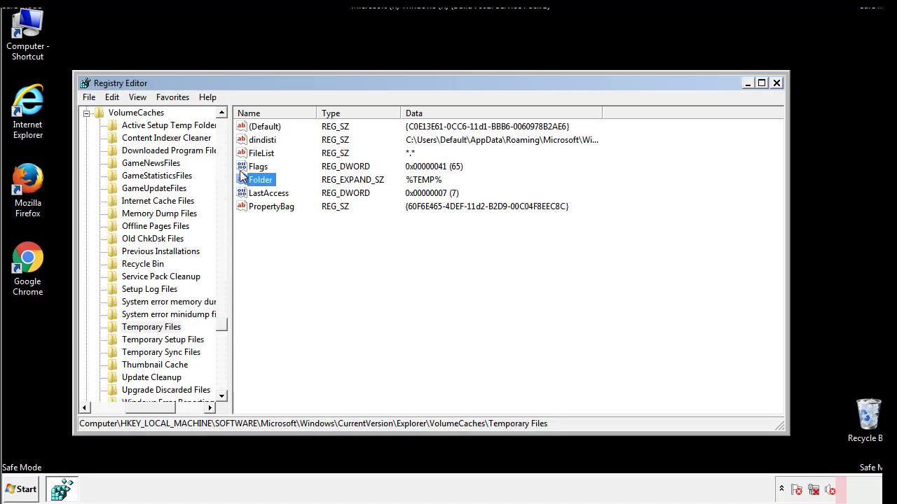
# Delete every value in the Temporary Files key, including dindisti, leaving only (Default).
pyautogui.click(366, 245)
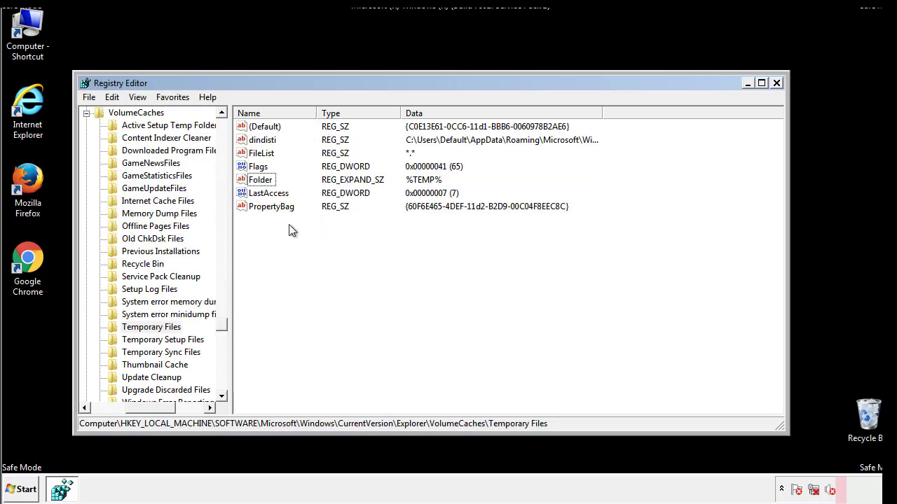
pyautogui.moveTo(288, 225); pyautogui.dragTo(253, 126)
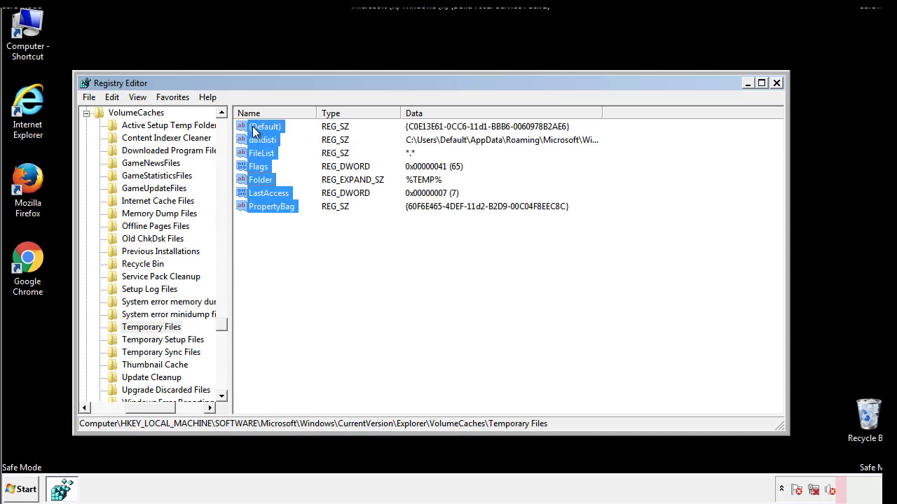
pyautogui.rightClick(253, 126)
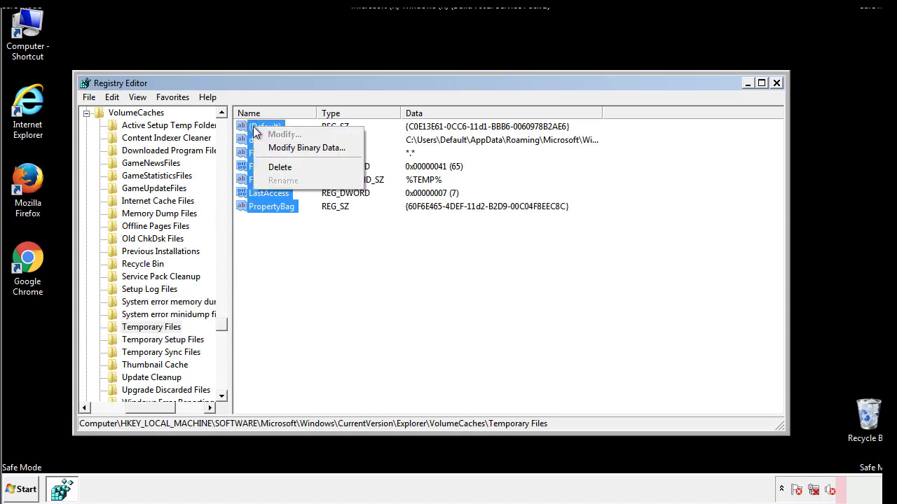
pyautogui.click(273, 165)
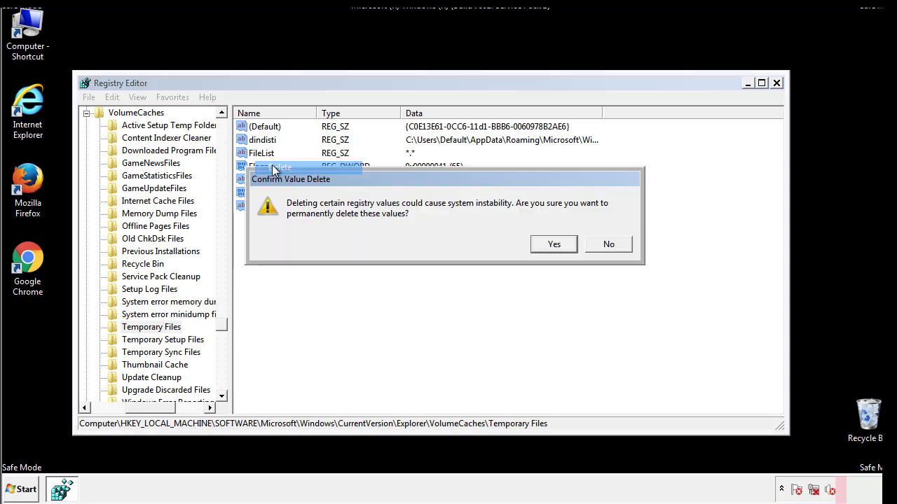
pyautogui.click(568, 243)
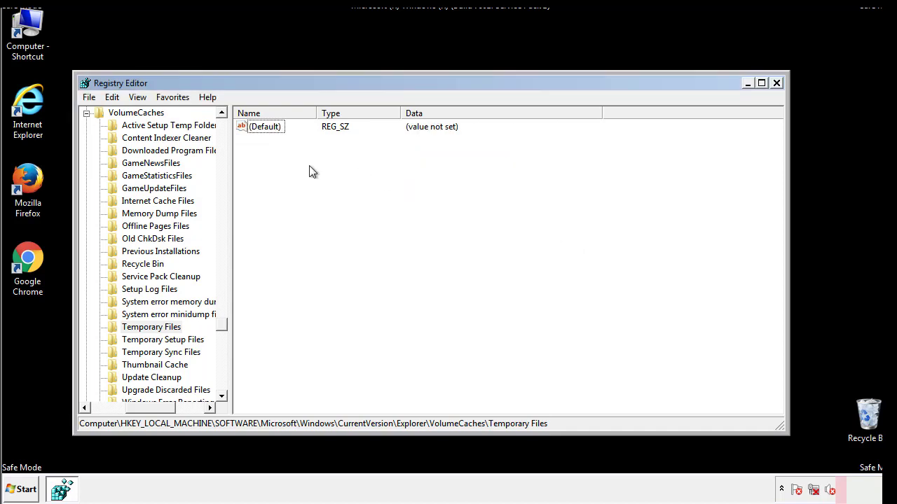
# Close Registry Editor and launch System Configuration with msconfig from the Start search.
pyautogui.click(777, 83)
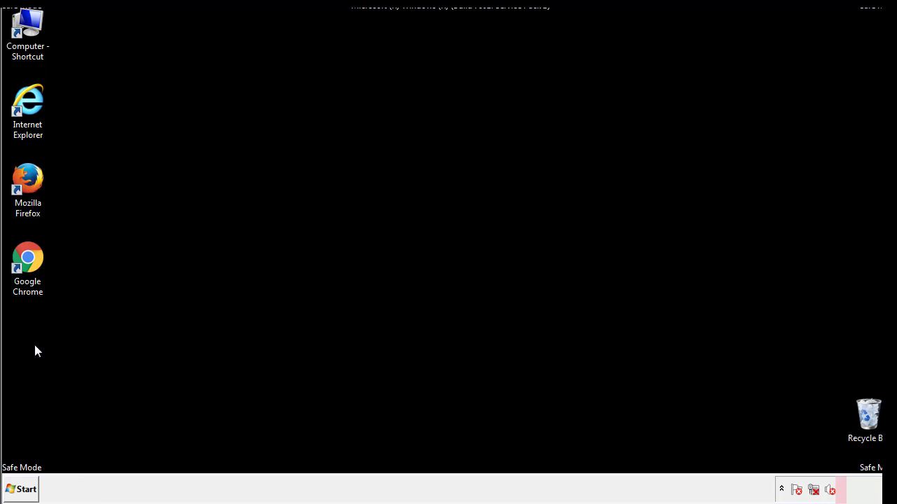
pyautogui.click(20, 493)
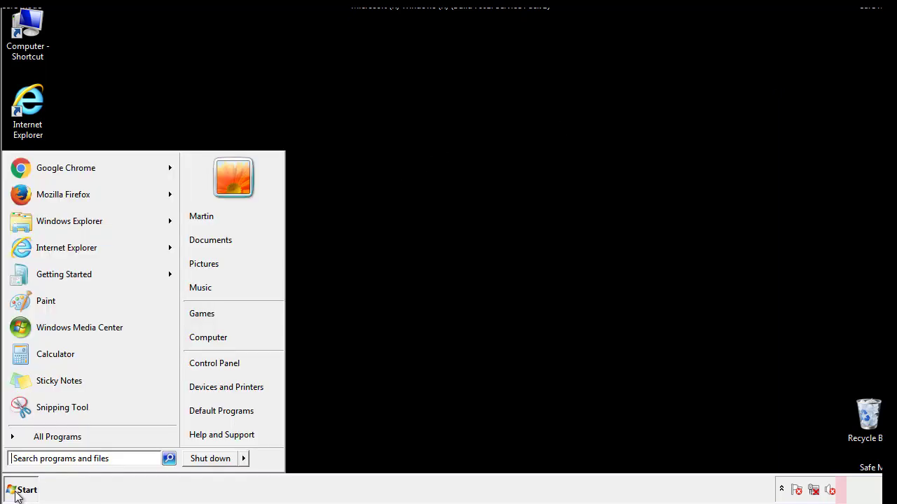
pyautogui.click(48, 458)
pyautogui.write('mscon')
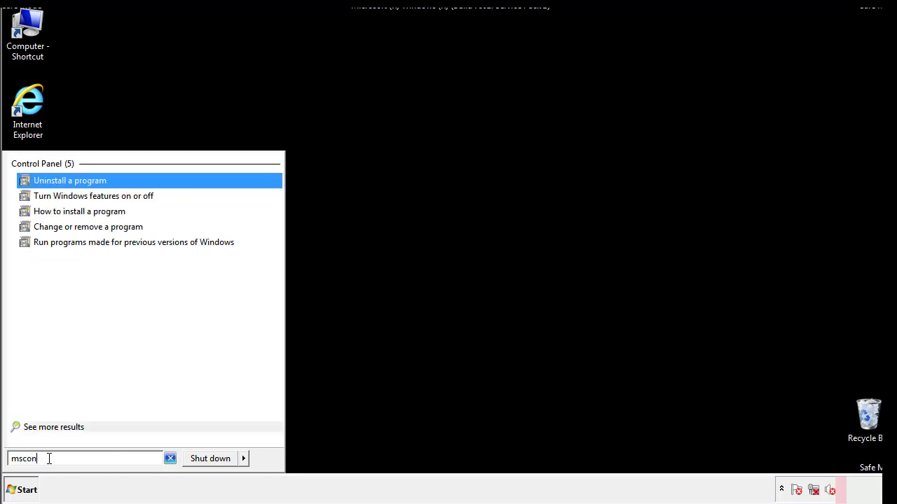
pyautogui.write('fig')
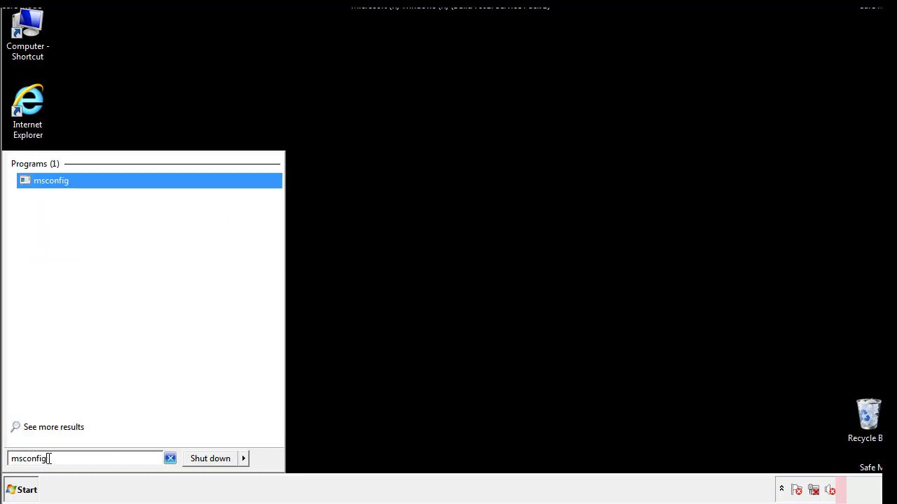
pyautogui.press('Return')
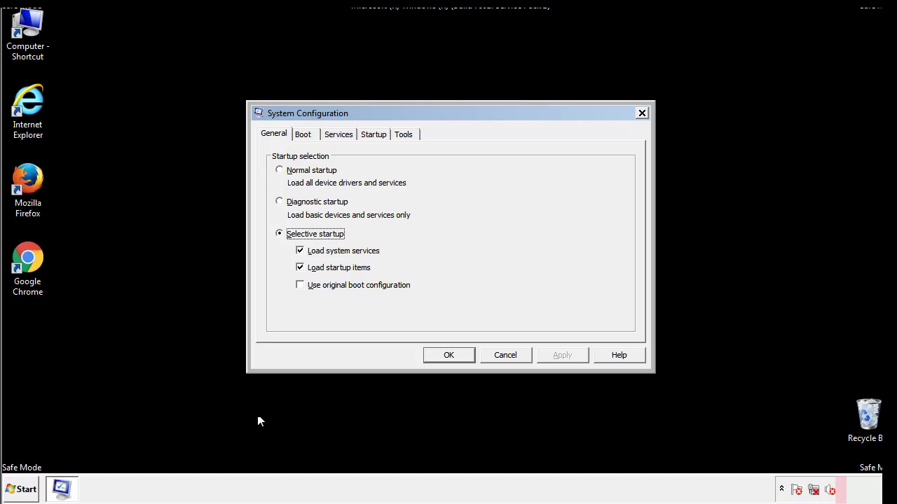
# Clear Safe boot on the Boot tab, apply the change, and restart the computer.
pyautogui.click(306, 134)
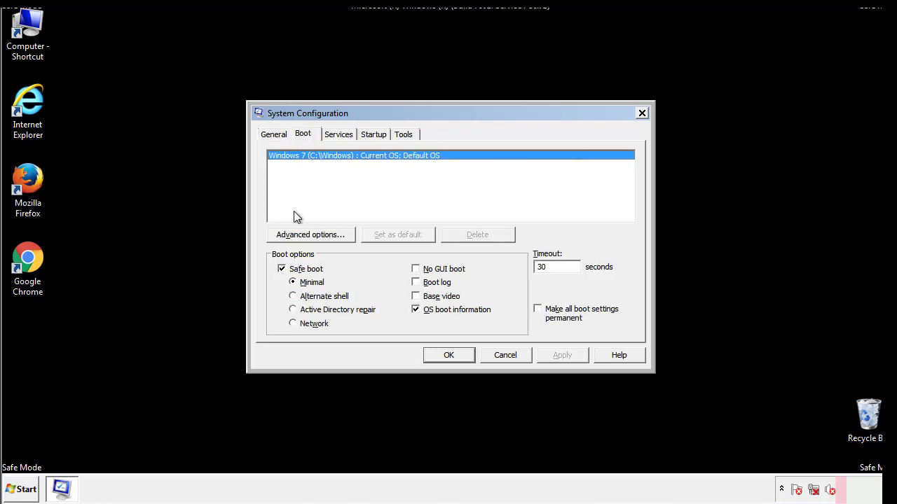
pyautogui.click(283, 270)
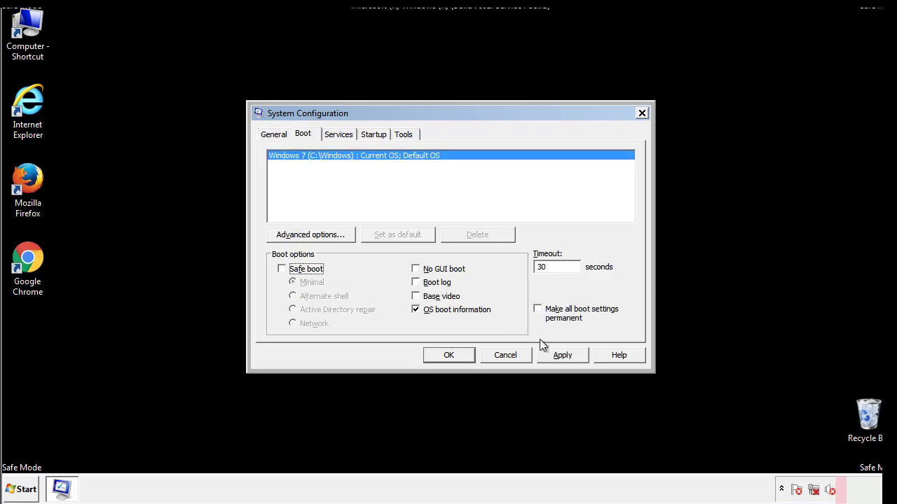
pyautogui.click(563, 354)
pyautogui.click(448, 355)
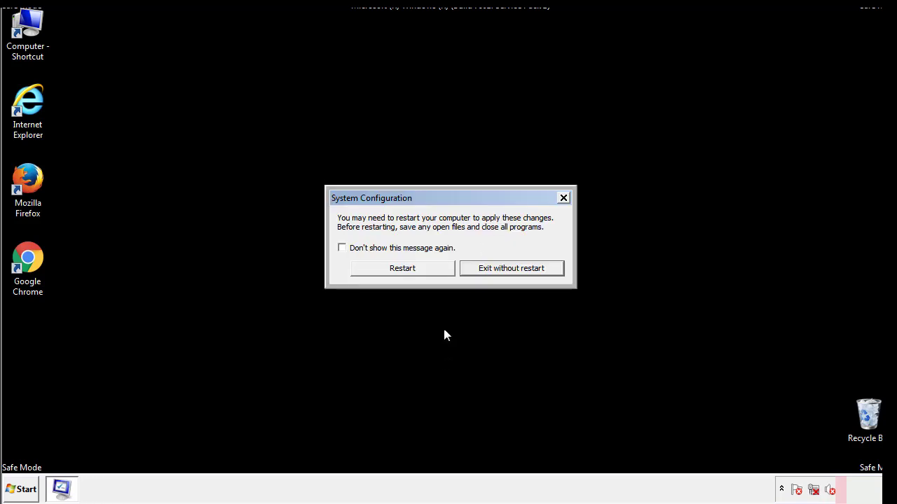
pyautogui.click(415, 273)
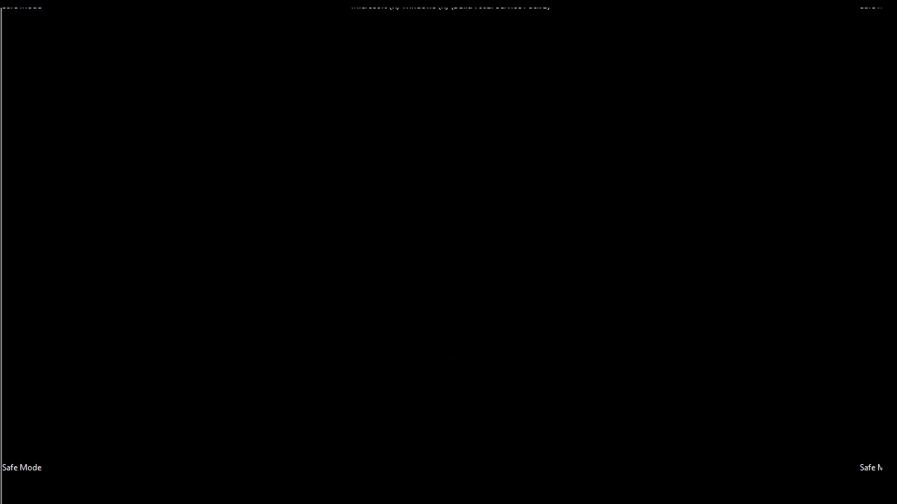